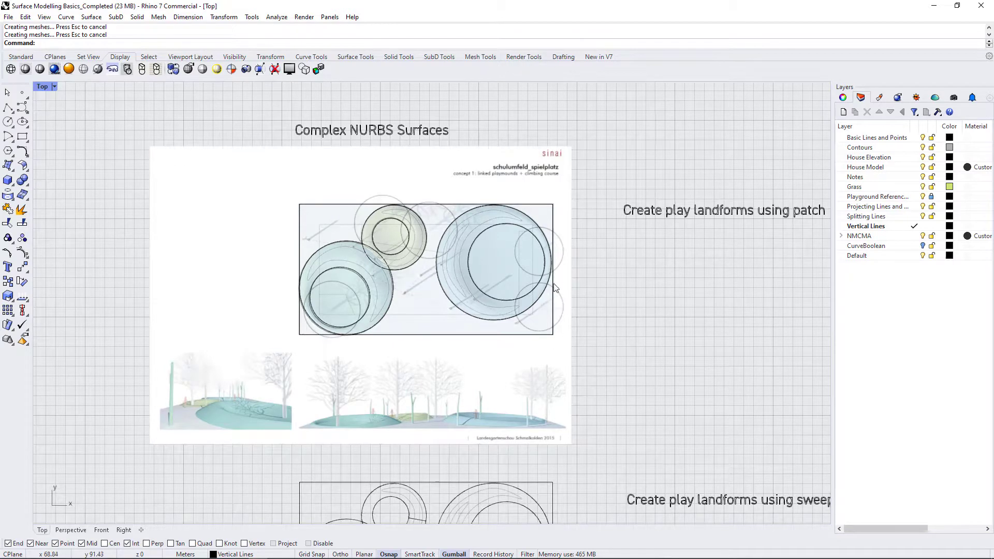
Examine the linked playmounds concept plan and the neighbouring Complex NURBS Surfaces exercises
scroll(599, 256, "down", 2)
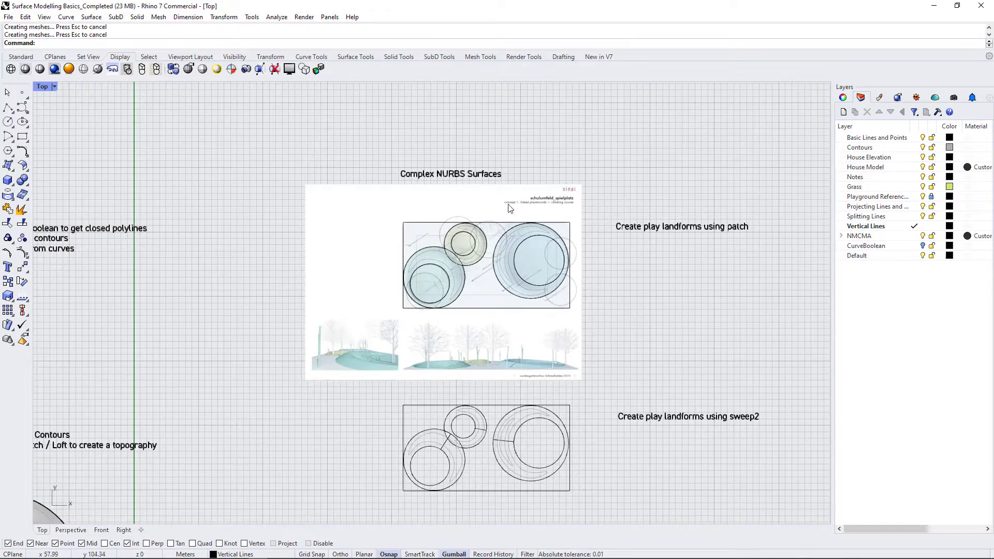
scroll(485, 267, "up", 2)
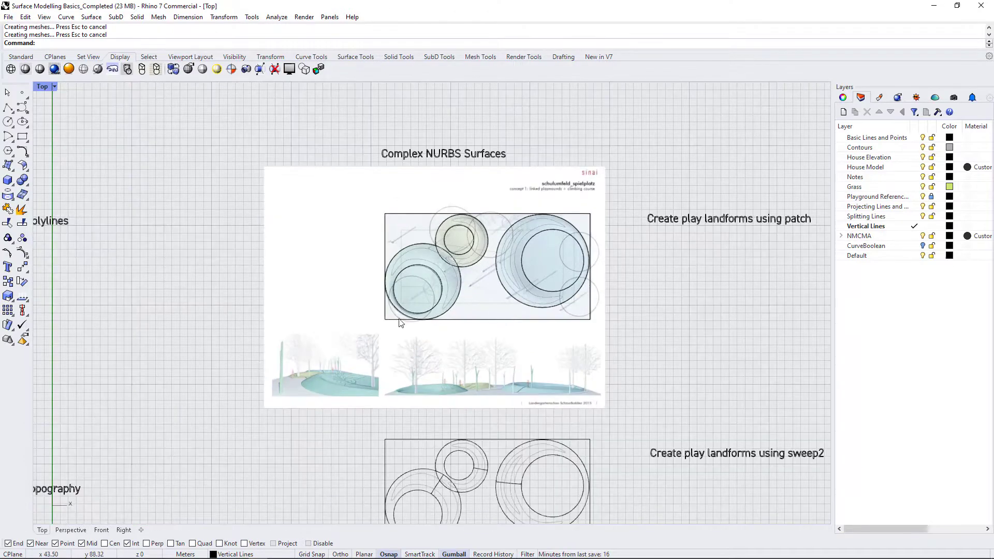
scroll(400, 323, "up", 3)
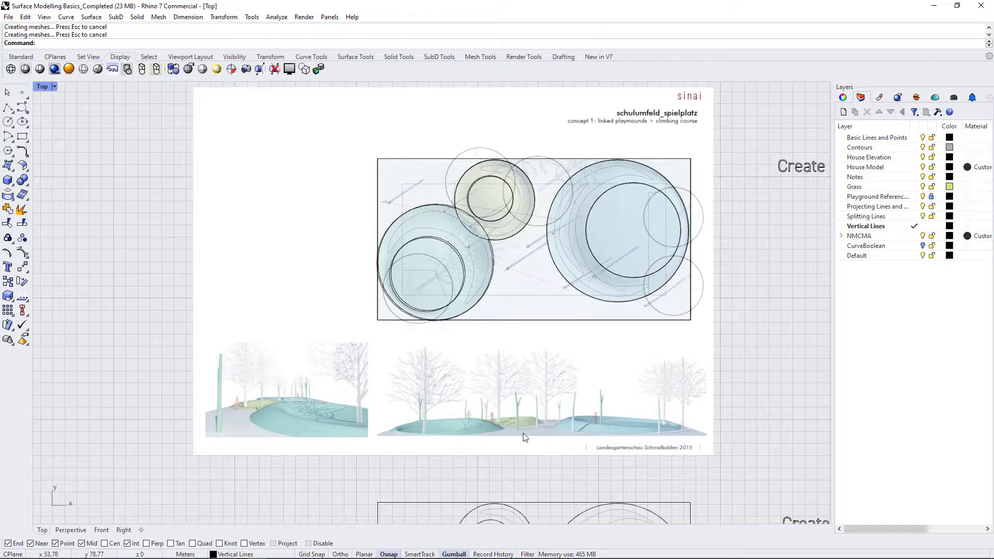
scroll(516, 251, "down", 6)
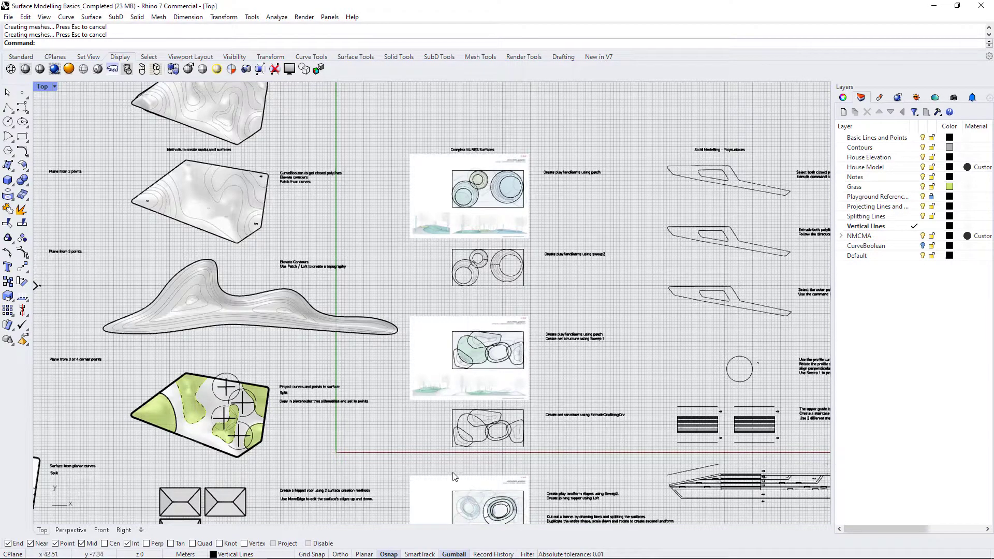
scroll(476, 174, "up", 3)
scroll(476, 173, "up", 3)
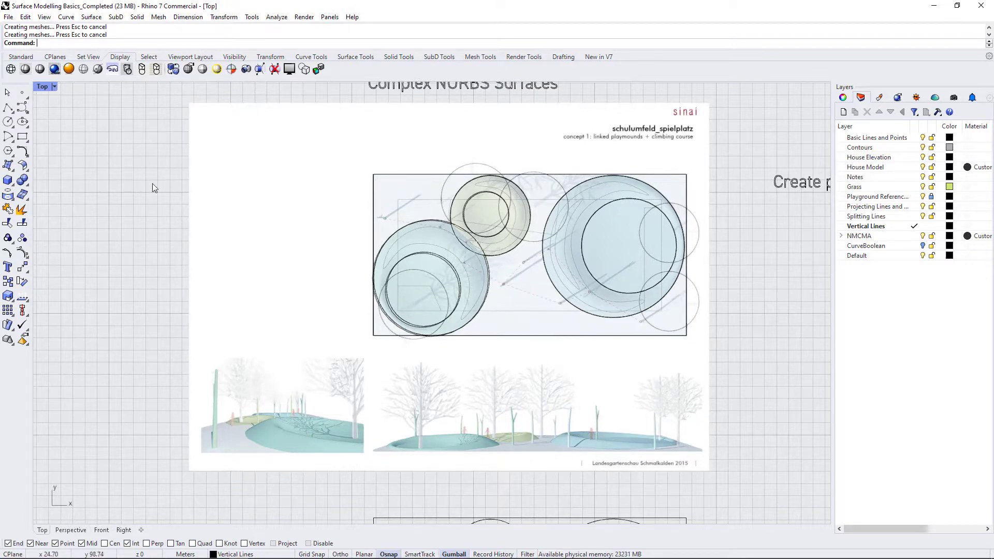
Maximise the Perspective viewport and zoom to the first Complex NURBS Surfaces exercise with the playmounds plan
double_click(43, 88)
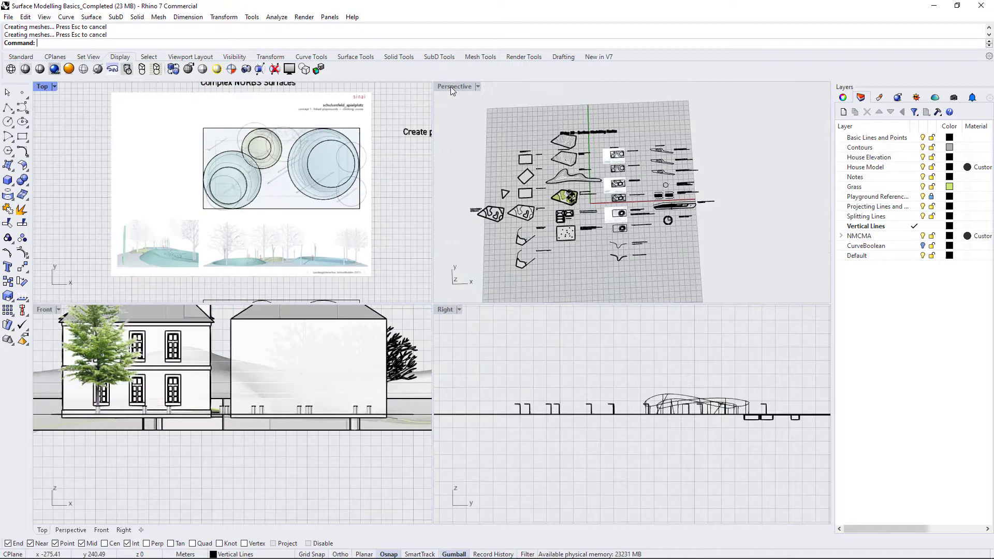
double_click(450, 86)
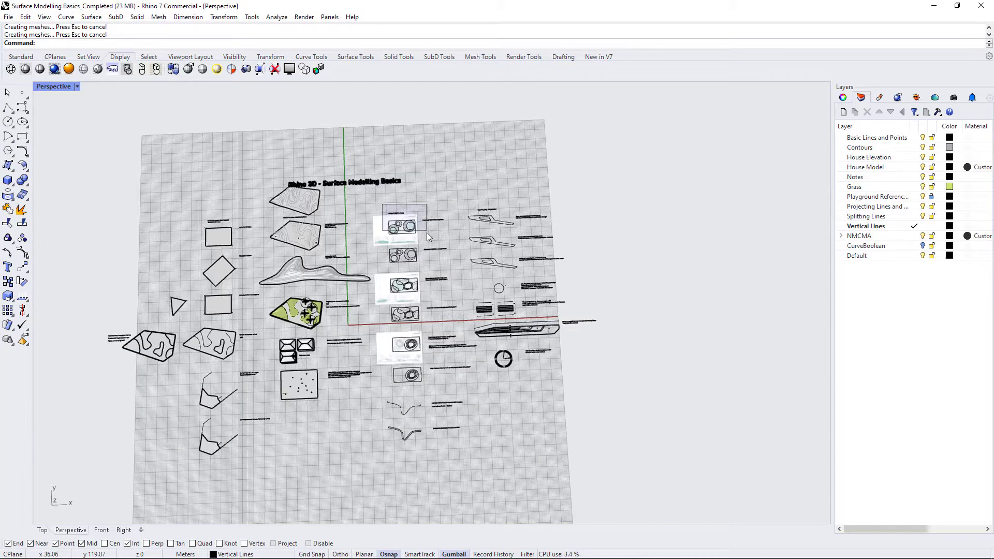
left_click_drag(427, 232, 427, 234)
type("zsa")
key("Return")
right_click_drag(647, 347, 565, 227)
left_click(703, 281)
mouse_move(704, 281)
right_mouse_down()
mouse_move(573, 368)
mouse_move(582, 354)
mouse_move(606, 378)
mouse_move(672, 354)
mouse_move(716, 371)
mouse_move(728, 360)
mouse_move(639, 408)
mouse_move(632, 431)
mouse_move(683, 451)
right_mouse_up()
scroll(391, 275, "down", 5)
right_click_drag(509, 323, 491, 352)
scroll(475, 302, "down", 2)
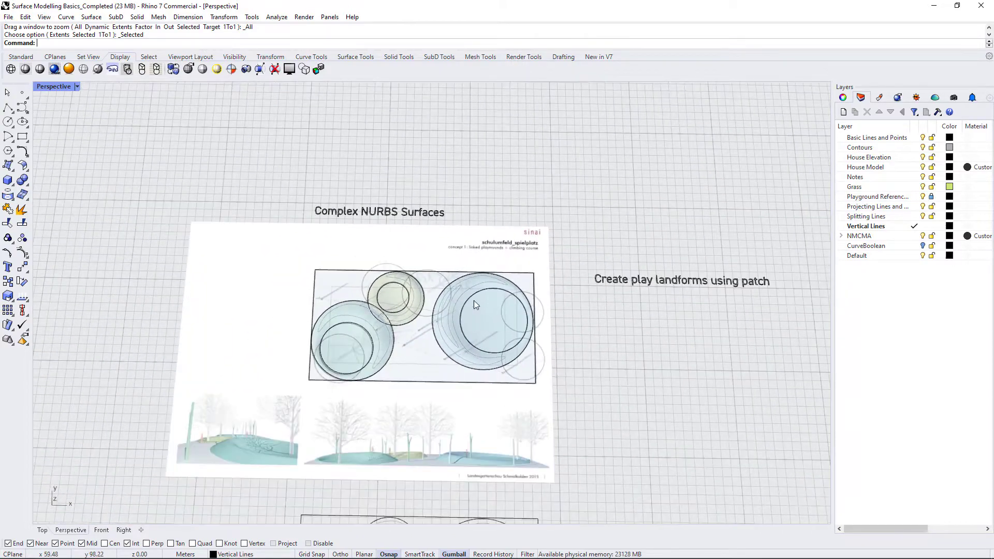
Select the outer, inner and contour curves of the largest mound and open the Patch options for them
scroll(452, 332, "up", 3)
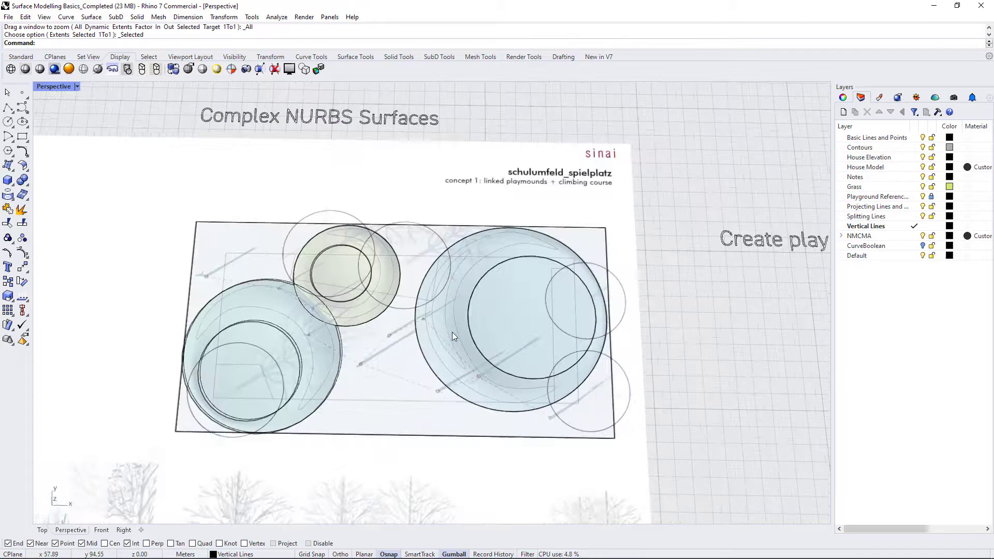
scroll(452, 331, "up", 4)
left_click(480, 333)
left_click(487, 347, "shift")
scroll(505, 350, "down", 4)
right_click_drag(558, 380, 521, 342)
scroll(521, 343, "up", 6)
scroll(474, 370, "down", 3)
right_click_drag(474, 370, 506, 355)
type("pa")
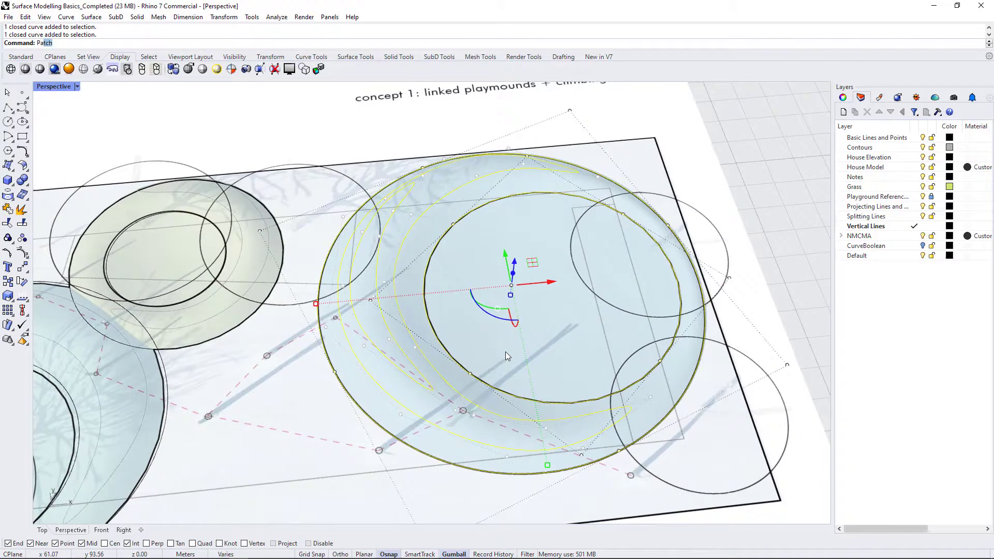
key("Return")
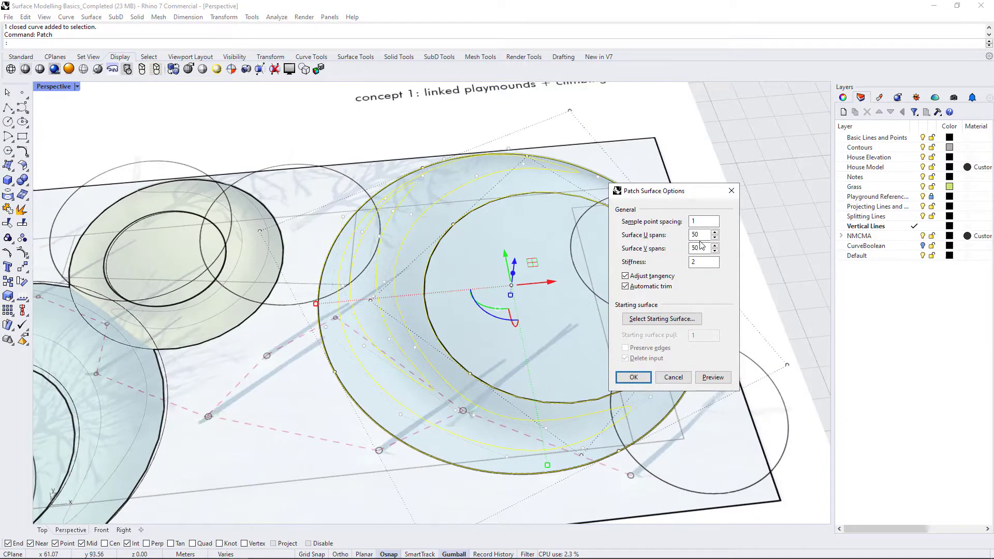
Set the patch's surface U and V spans to 10 and stiffness to 1, and preview the surface
left_click_drag(703, 235, 656, 239)
right_click_drag(510, 236, 504, 262)
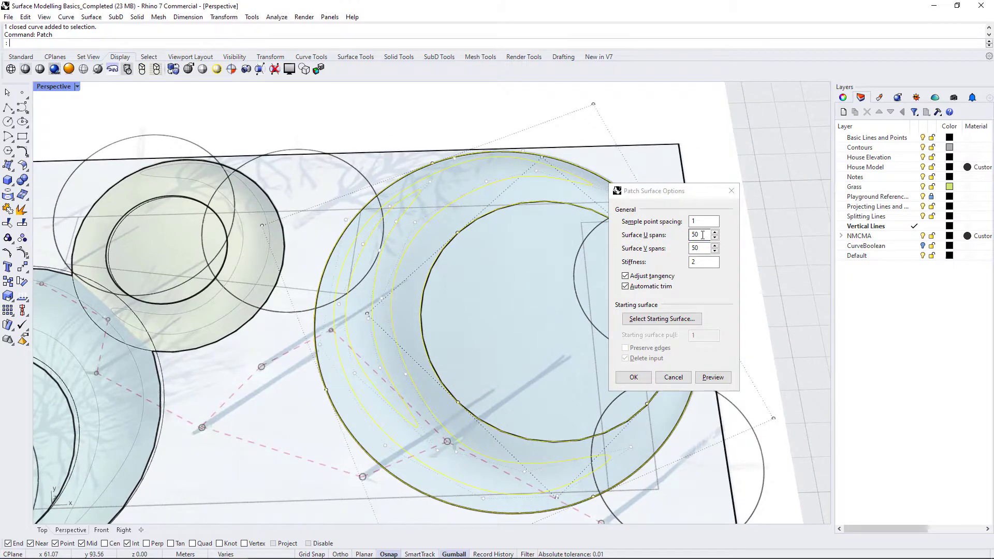
left_click(663, 233)
type("10")
key("Tab")
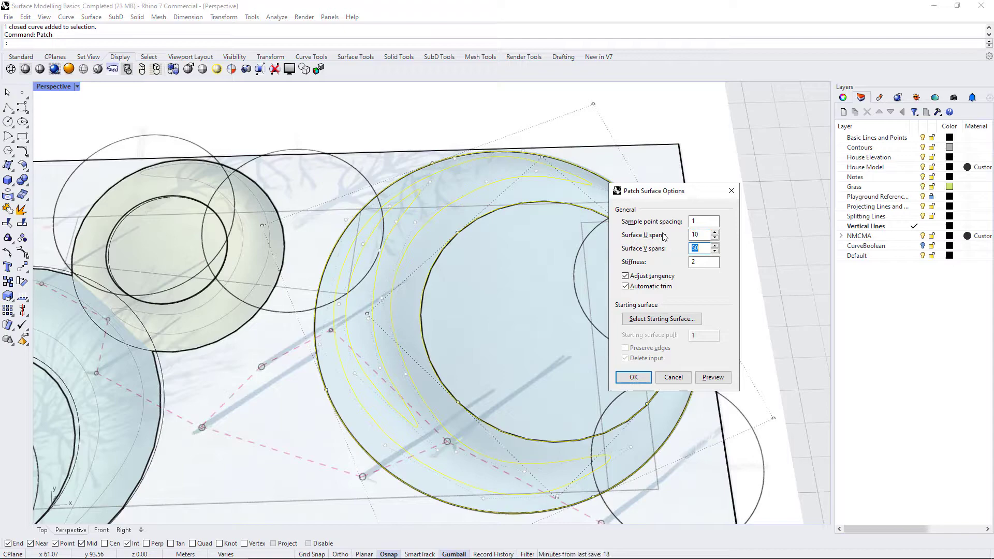
type("10")
key("Tab")
type("1")
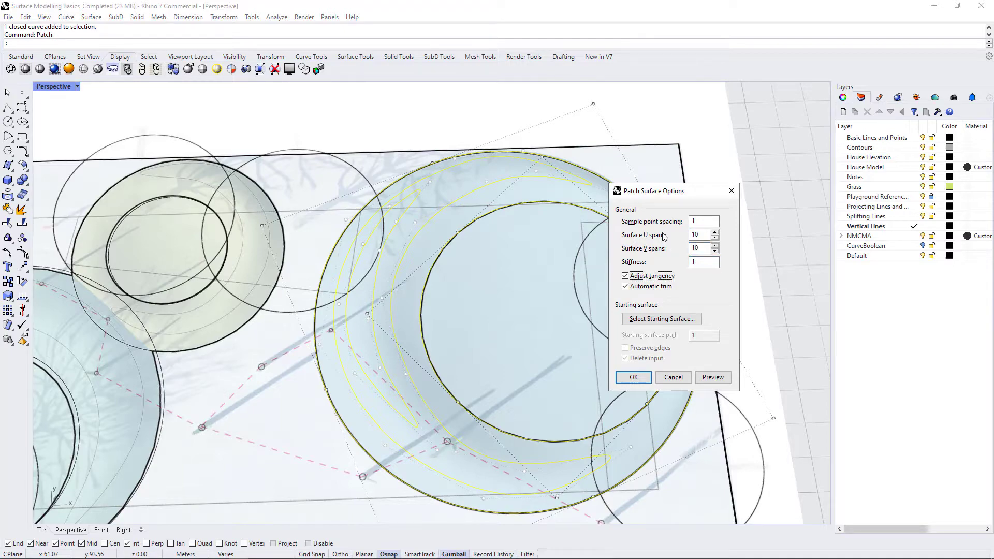
left_click(712, 376)
right_click_drag(557, 374, 439, 416)
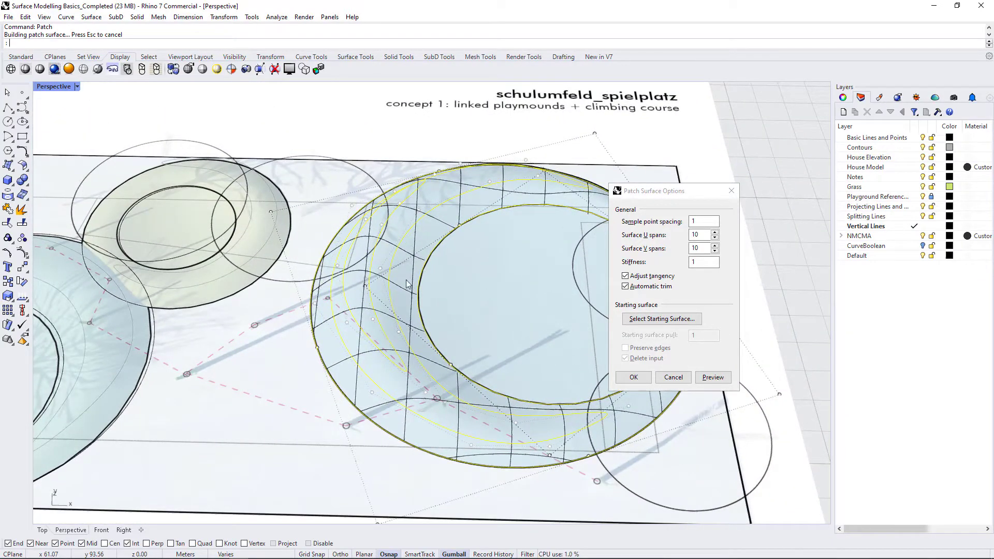
Set the patch's surface U and V spans to 15, preview it, and create the largest mound's surface
left_click(679, 234)
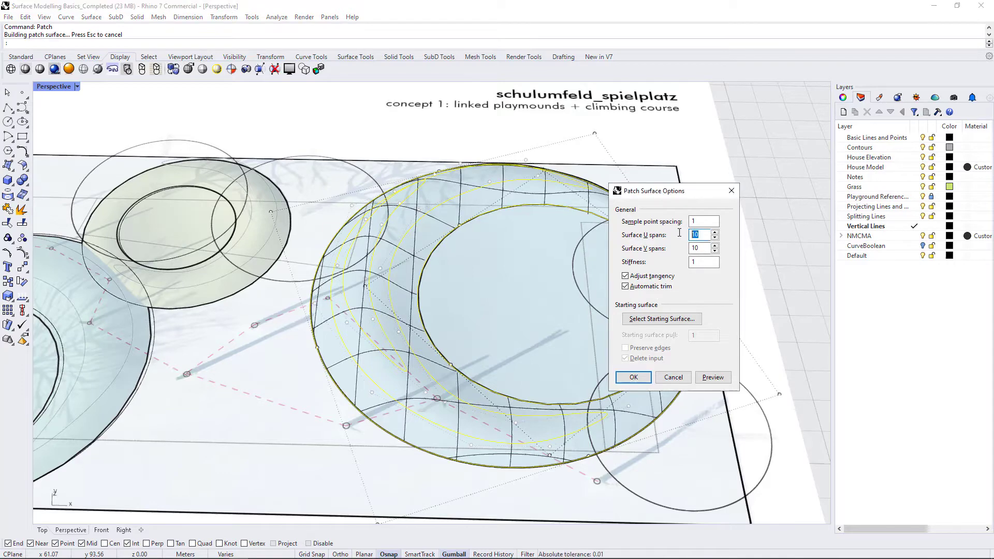
type("15")
key("Tab")
type("15")
key("Tab")
left_click(712, 379)
mouse_move(359, 325)
right_mouse_down()
mouse_move(458, 383)
mouse_move(385, 286)
mouse_move(377, 248)
mouse_move(326, 280)
mouse_move(364, 308)
right_mouse_up()
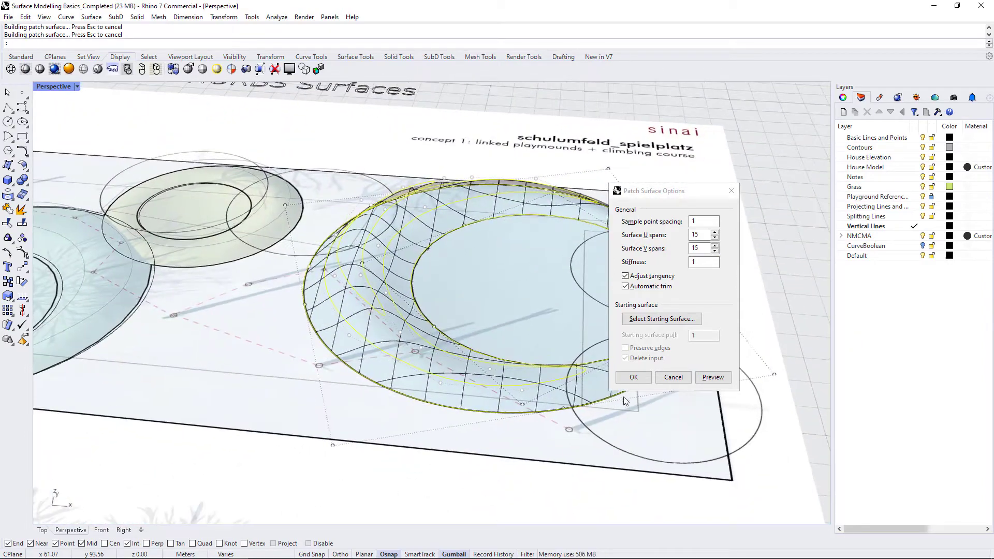
left_click(633, 377)
right_click_drag(417, 356, 396, 316)
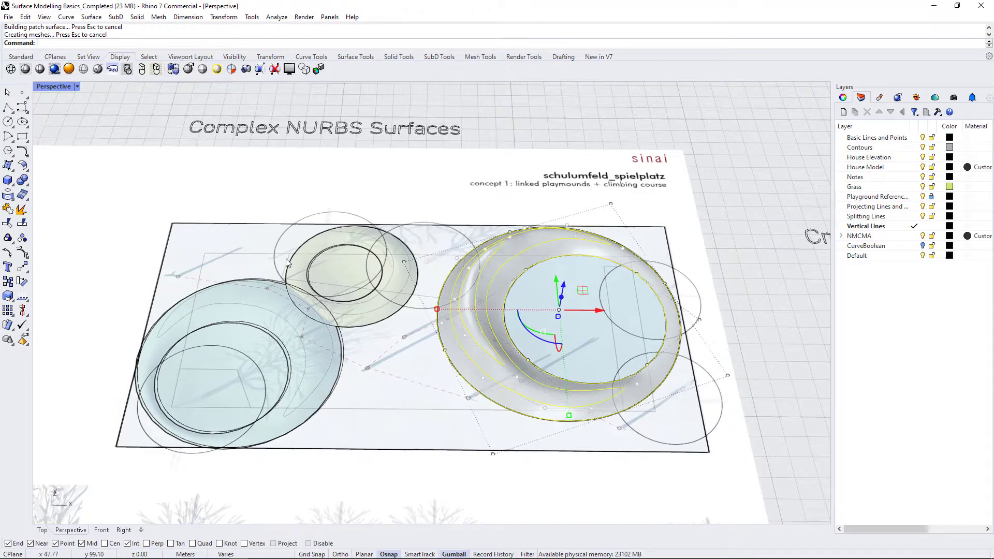
Patch the small yellow mound's curves with the same 15 by 15 spans and stiffness 1
scroll(417, 295, "up", 4)
left_click(413, 290)
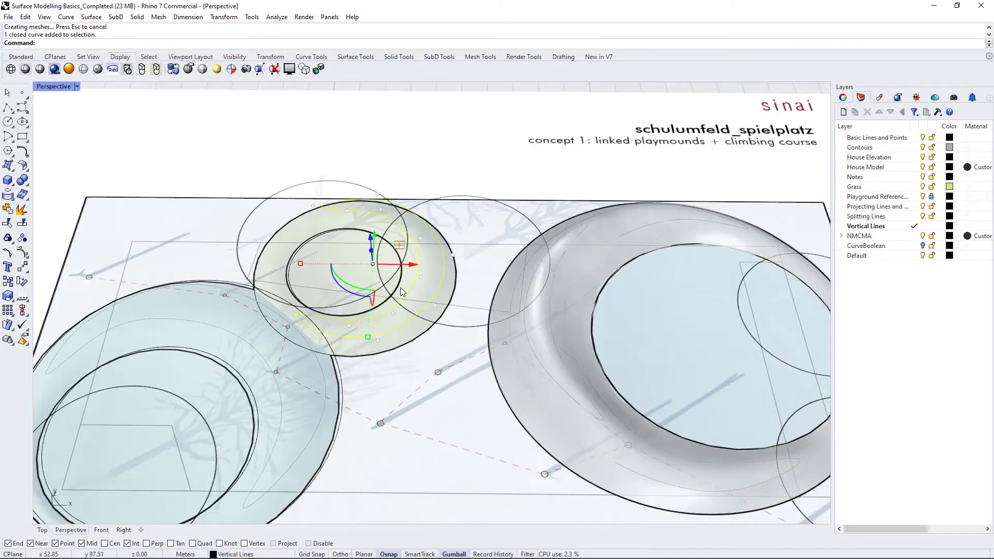
left_click(401, 288, "shift")
left_click(453, 298, "shift")
right_click(453, 298)
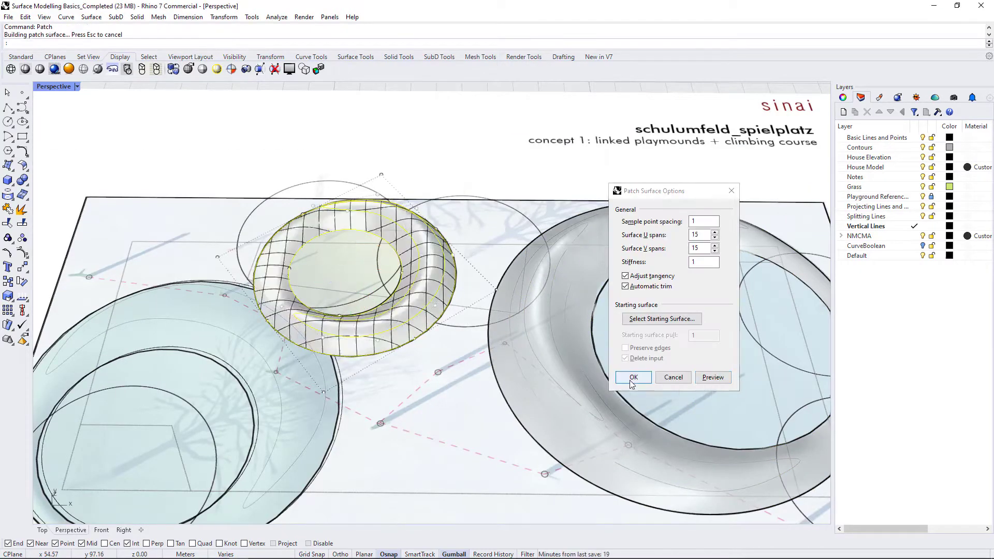
left_click(630, 382)
Patch the curves of the remaining blue mound beside the small one, keeping the same patch settings
scroll(333, 444, "down", 2)
right_click_drag(333, 444, 503, 377, "shift")
left_click(502, 377)
left_click(520, 383, "shift")
left_click(455, 388, "shift")
right_click(527, 442)
left_click(633, 377)
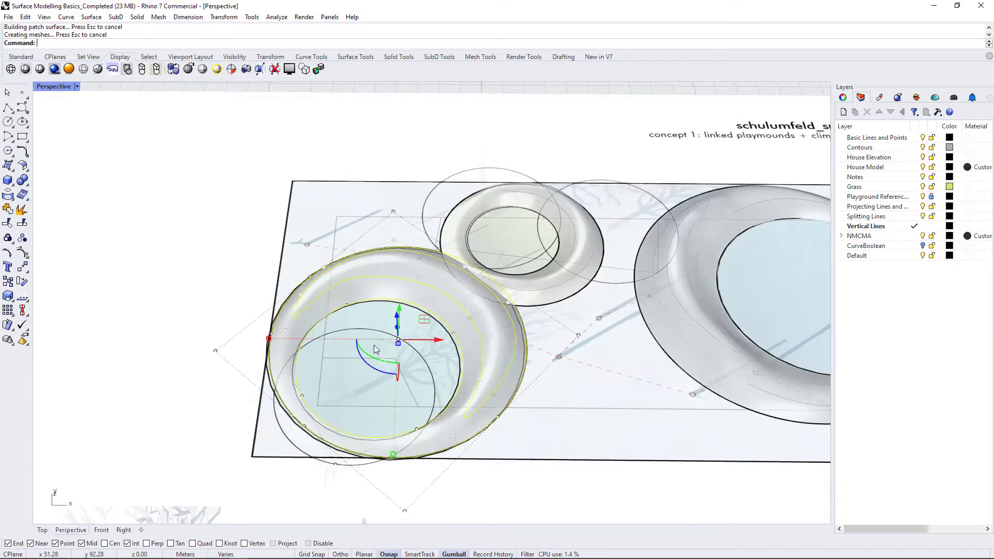
Inspect the three patched playmound surfaces from different angles
scroll(333, 340, "down", 6)
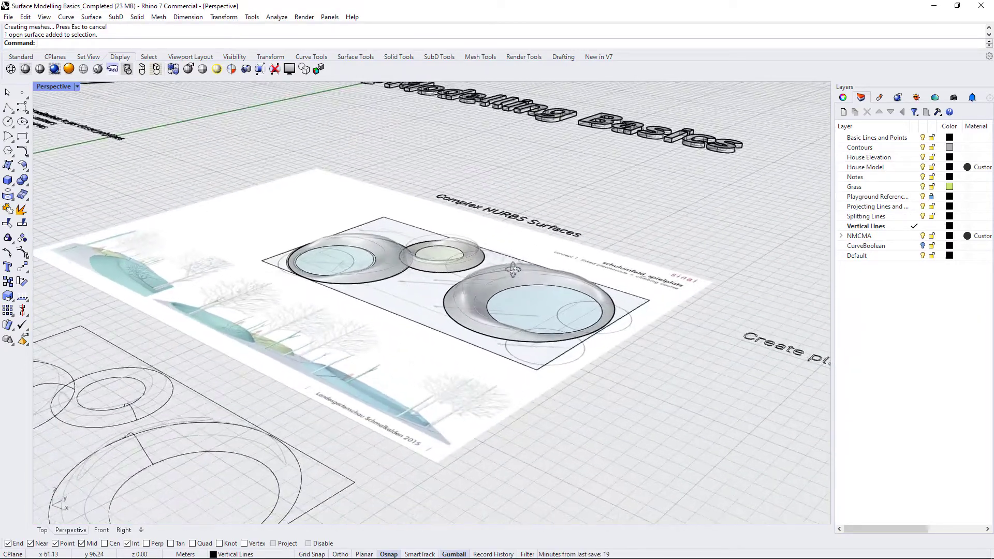
right_click_drag(513, 270, 608, 260)
scroll(501, 264, "up", 10)
right_click_drag(539, 324, 535, 388)
scroll(458, 263, "down", 8)
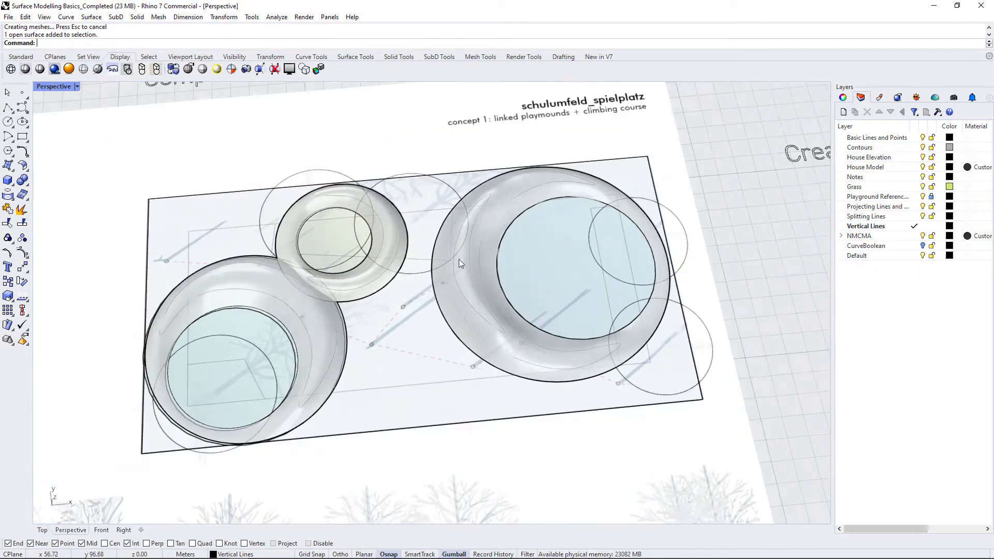
right_click_drag(459, 263, 529, 284)
Select a tree silhouette on the green landform and start copying it from the base of its trunk
scroll(542, 270, "down", 5)
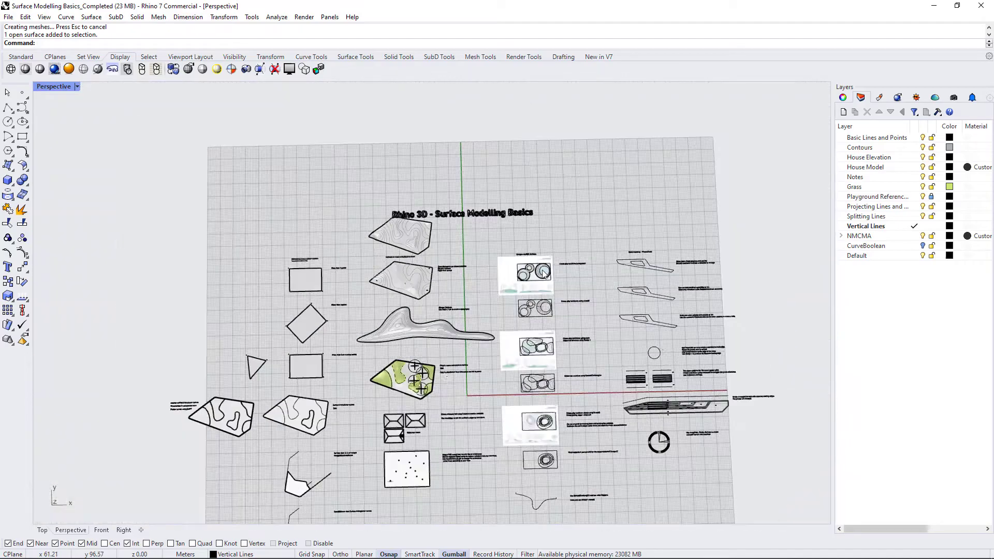
scroll(399, 371, "up", 5)
left_click(455, 333)
scroll(455, 326, "up", 3)
type("CO")
key("Return")
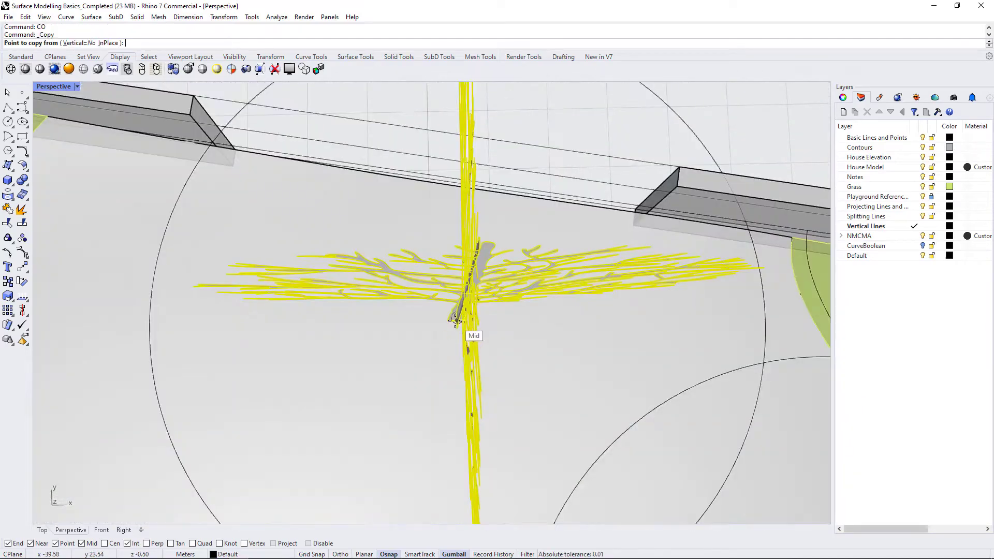
left_click(455, 322)
Place five copies of the tree in the plan's tree circles around the patched mounds
scroll(424, 259, "down", 5)
scroll(388, 310, "up", 5)
scroll(362, 383, "down", 5)
scroll(363, 363, "up", 5)
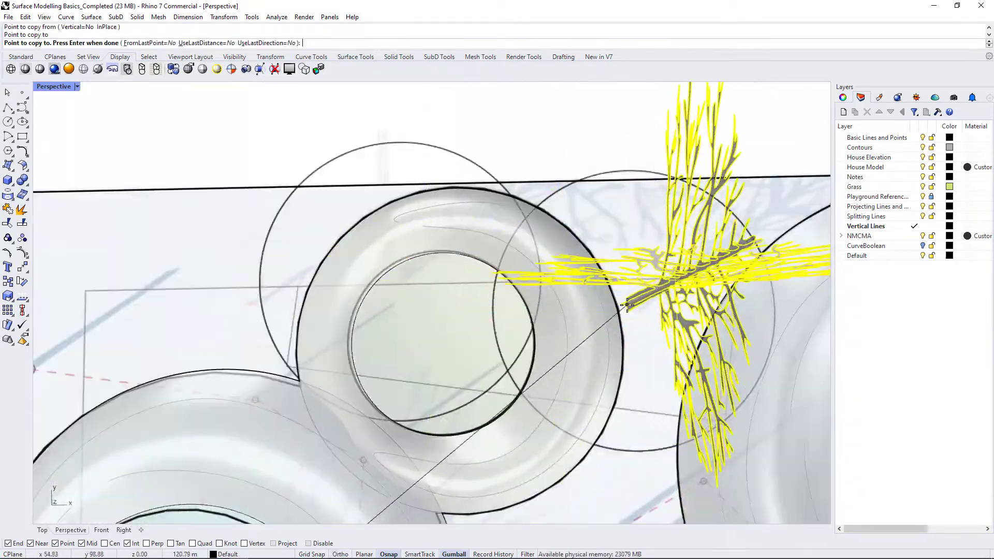
left_click(626, 305)
left_click(414, 279)
scroll(305, 206, "down", 9)
scroll(606, 376, "up", 6)
left_click(596, 362)
left_click(595, 178)
scroll(676, 223, "down", 4)
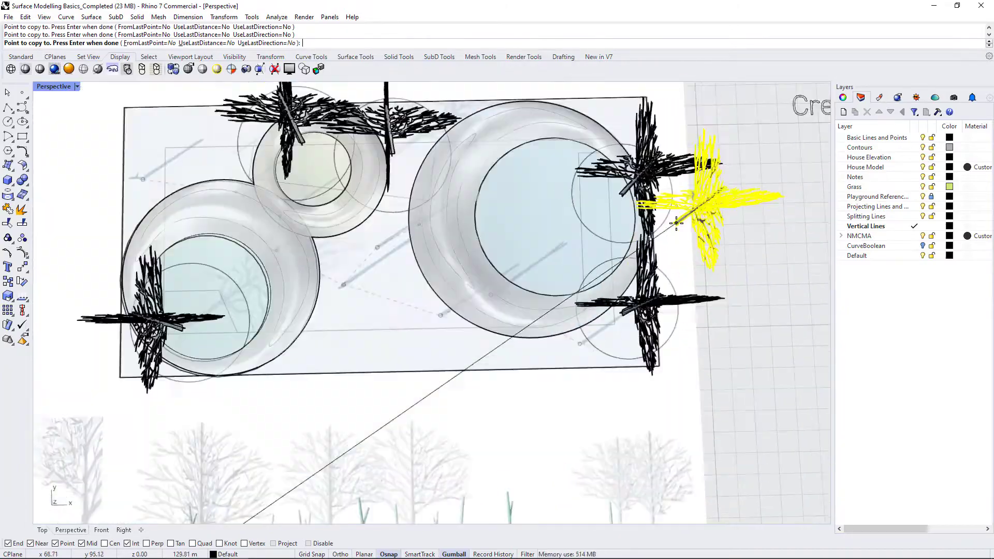
key("Return")
Examine the finished mounds with trees and the curve set for the sweep2 landforms exercise
scroll(570, 388, "down", 6)
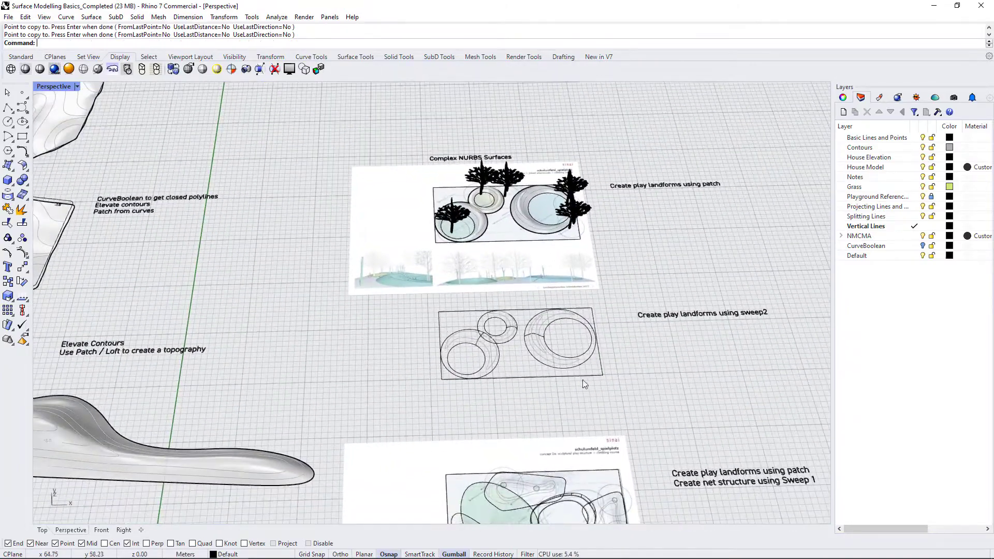
scroll(517, 218, "up", 6)
scroll(538, 199, "down", 4)
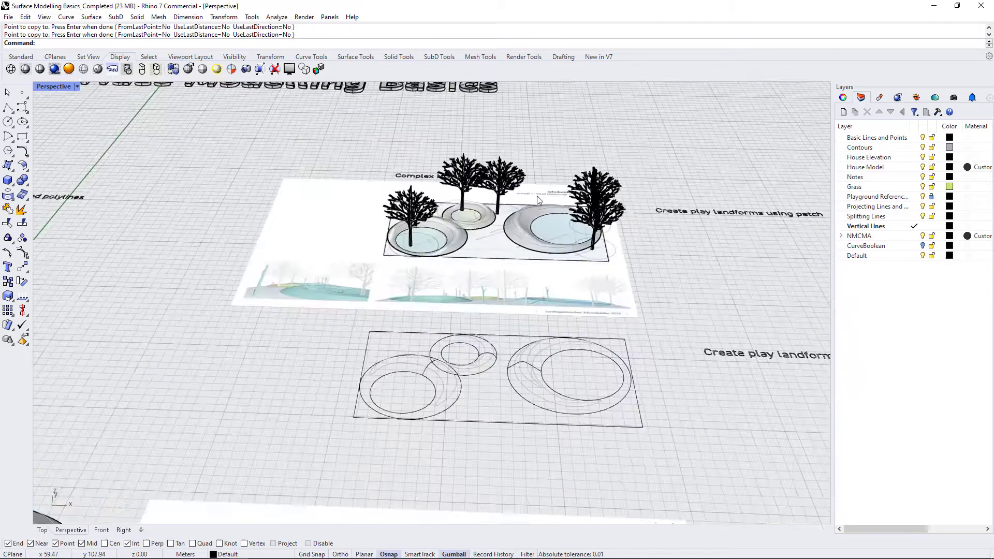
right_click_drag(569, 352, 662, 372)
scroll(606, 357, "up", 5)
scroll(555, 272, "down", 5)
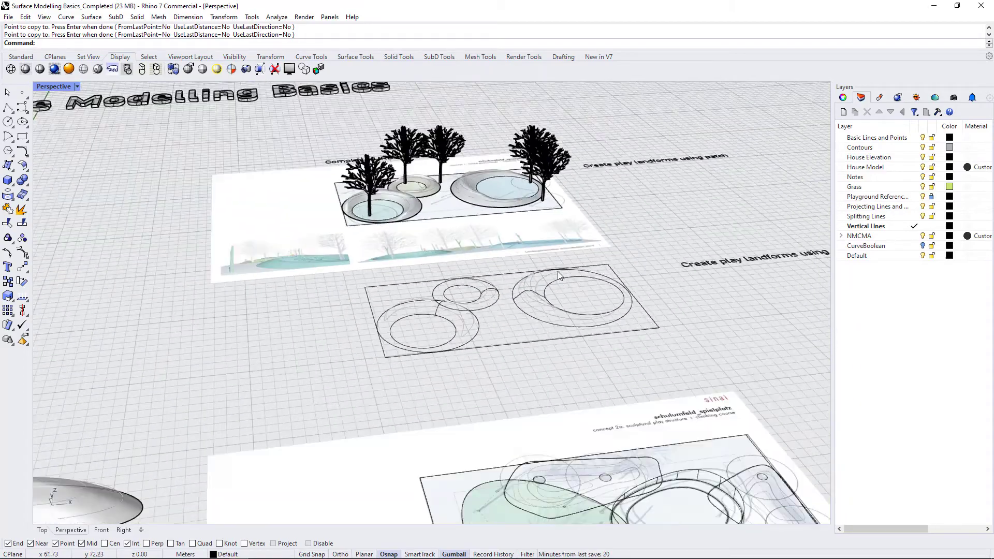
scroll(558, 271, "down", 2)
right_click_drag(588, 298, 555, 327)
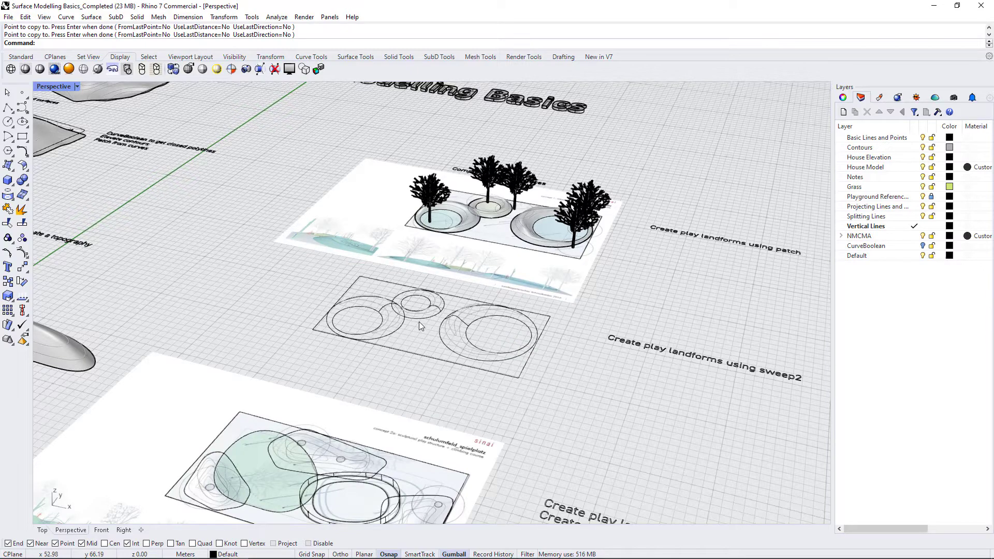
Examine the sweep2 curve set, picking out the left landform's inner ellipse, outer ellipse and curved profile in turn
scroll(419, 326, "up", 3)
scroll(406, 342, "down", 2)
scroll(366, 327, "up", 4)
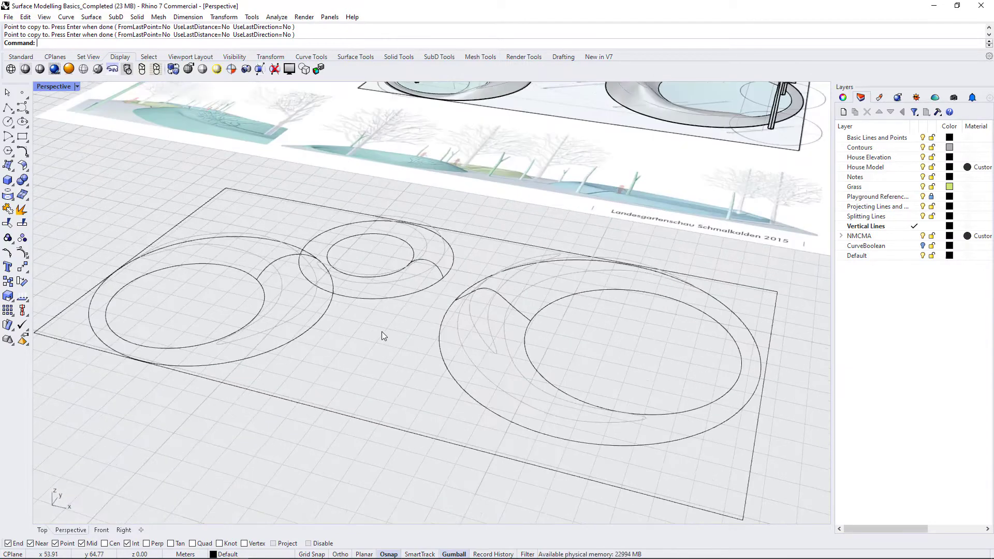
right_click_drag(546, 388, 563, 386)
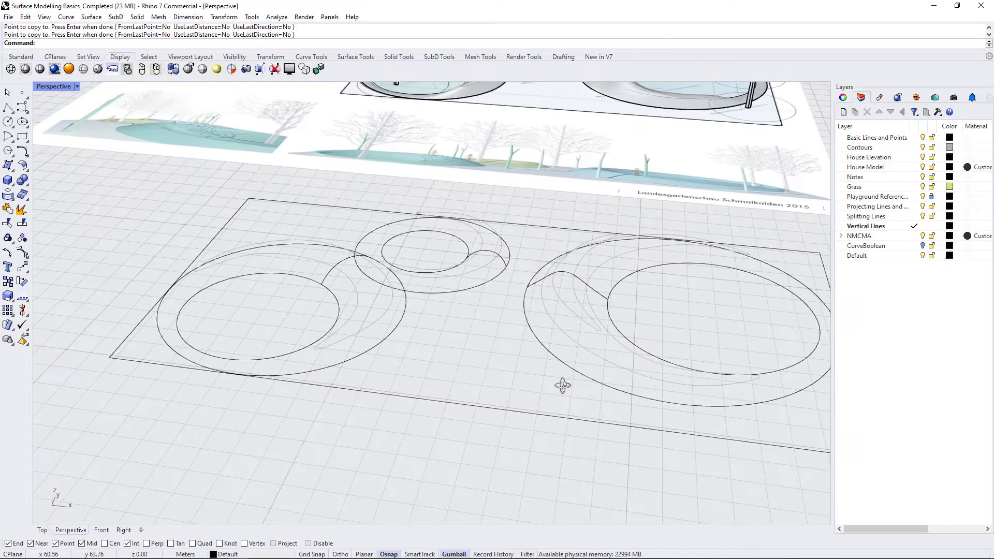
left_click(333, 295)
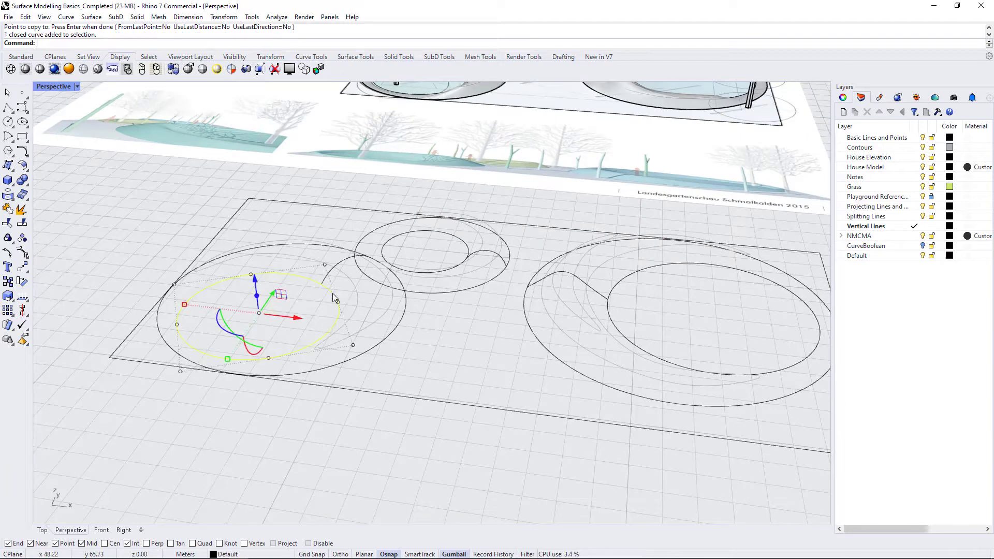
left_click(404, 316)
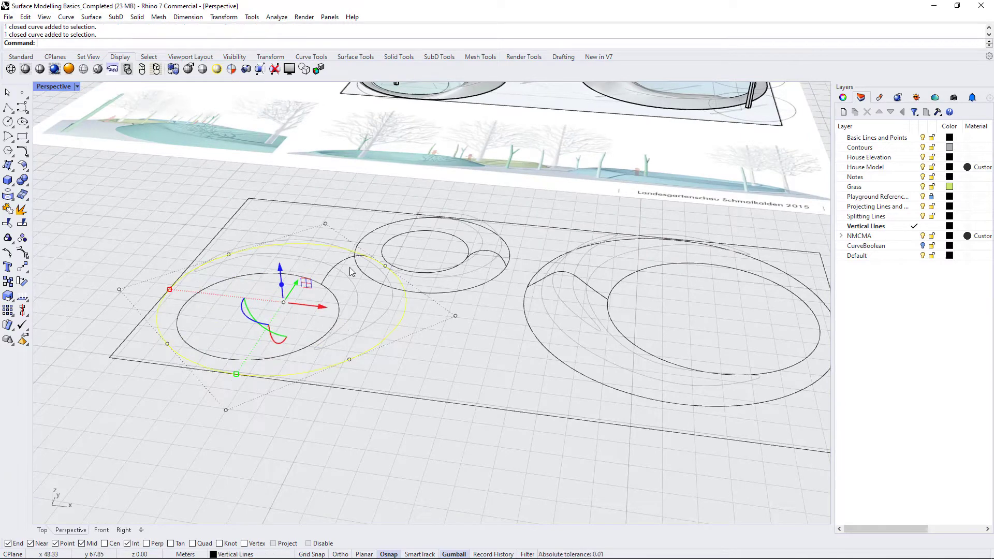
left_click(343, 262)
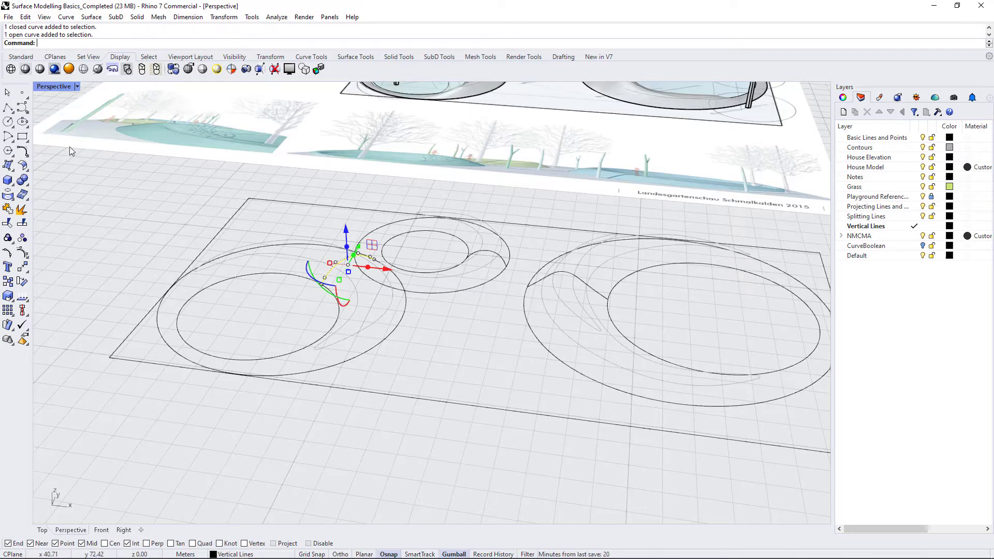
Float the Surface Creation tools over the viewport and recheck the left landform's inner ellipse and profile curve, leaving nothing selected
left_click(11, 167)
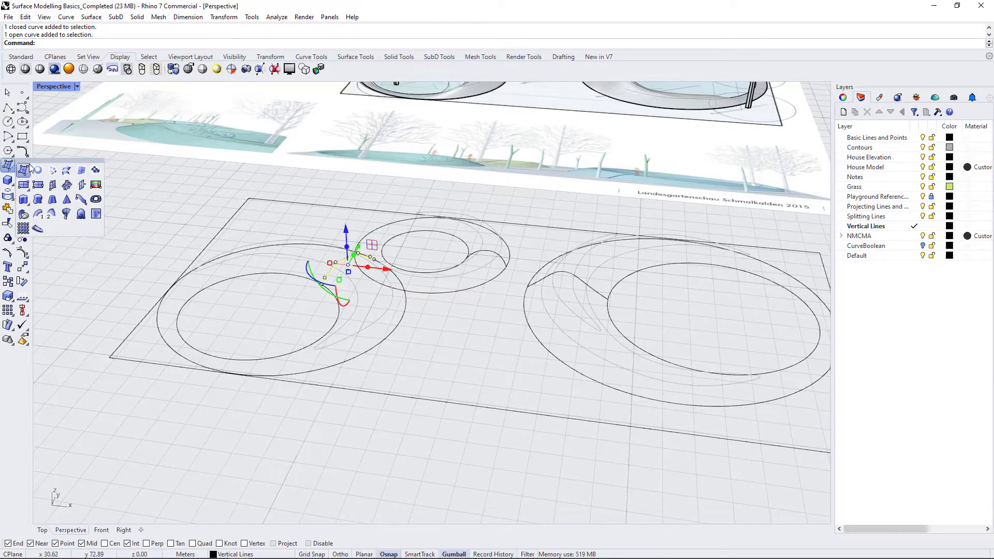
left_click_drag(31, 161, 70, 132)
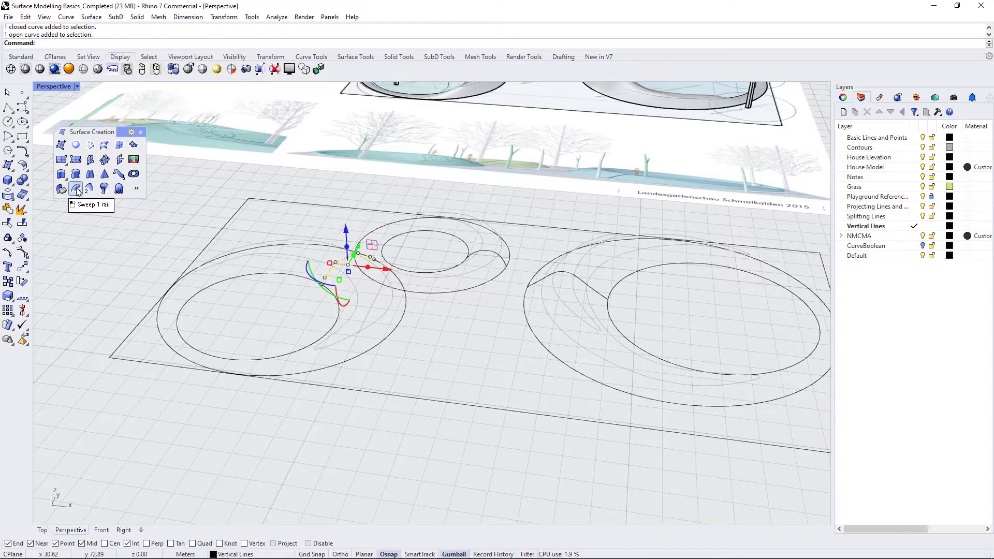
left_click(176, 325)
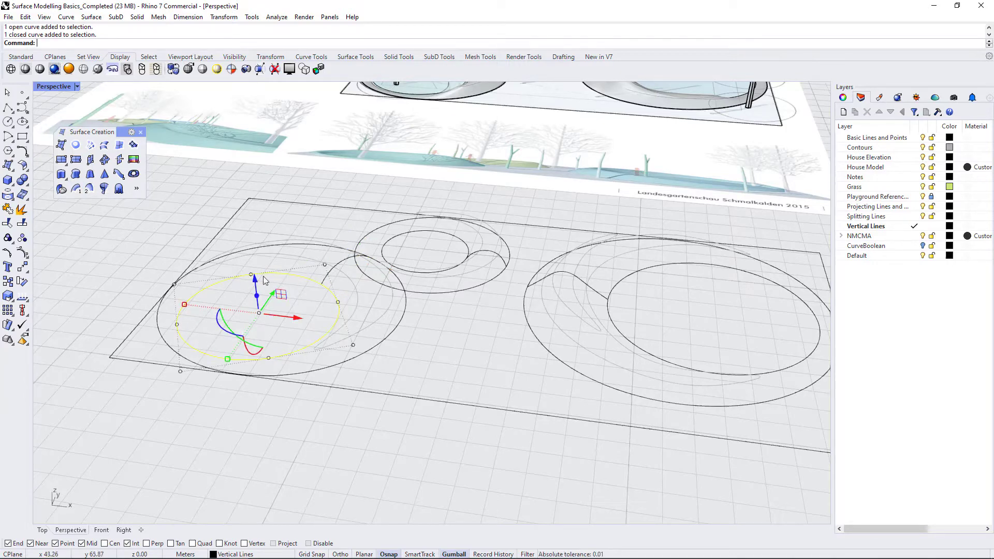
left_click(327, 283)
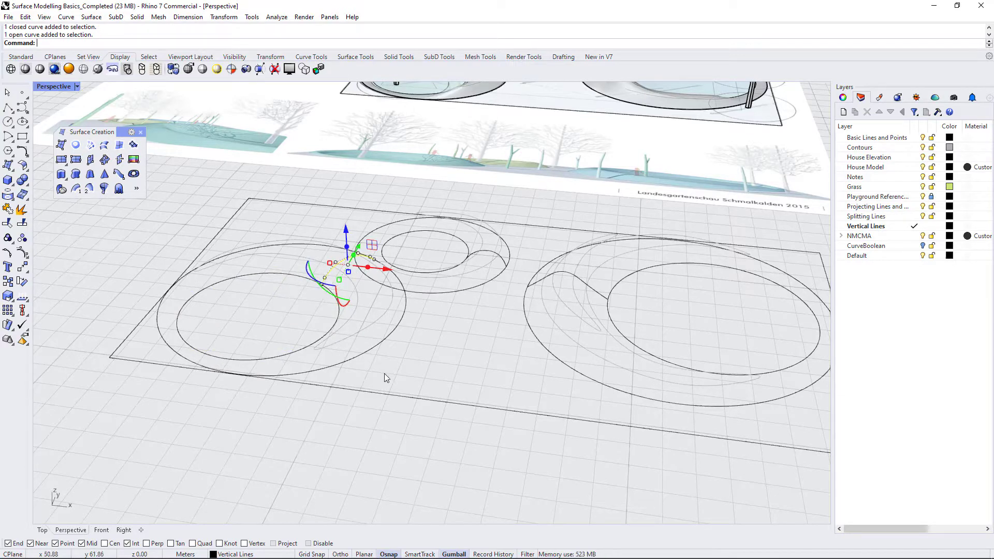
key("Escape")
Start Sweep2 with the left landform's inner and outer ellipses as the two rails
right_click_drag(333, 300, 348, 326)
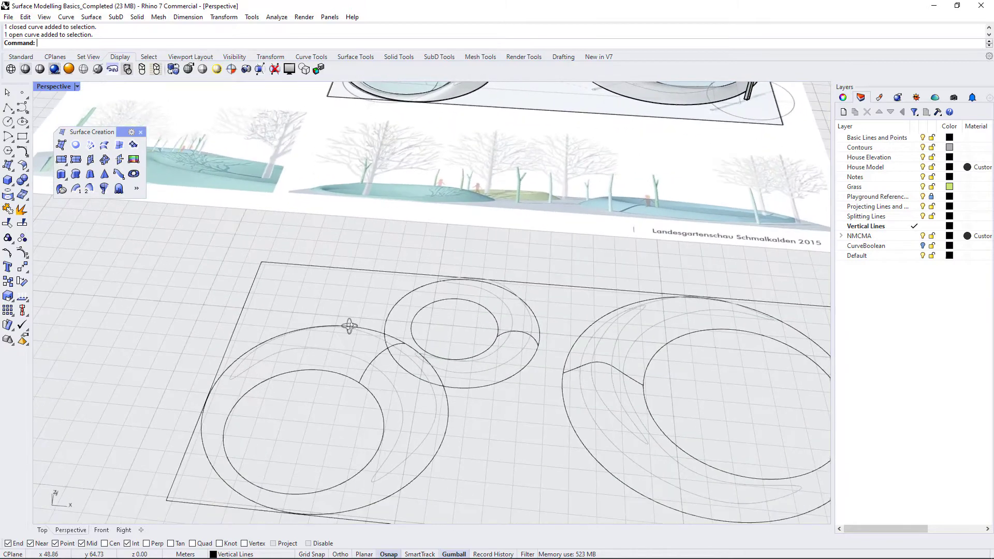
scroll(350, 331, "down", 3)
right_click_drag(424, 363, 433, 391)
scroll(386, 441, "up", 3)
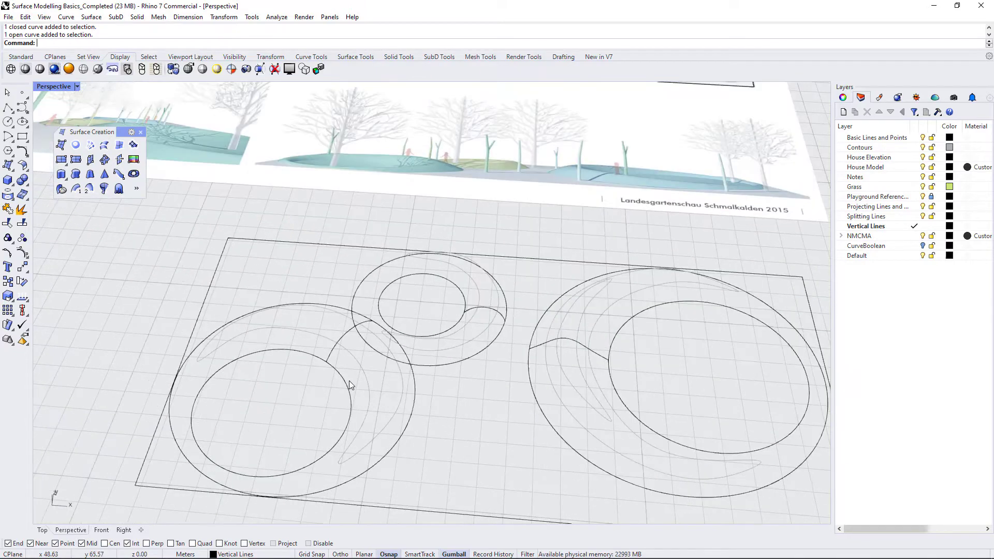
left_click(350, 385)
left_click(416, 384, "shift")
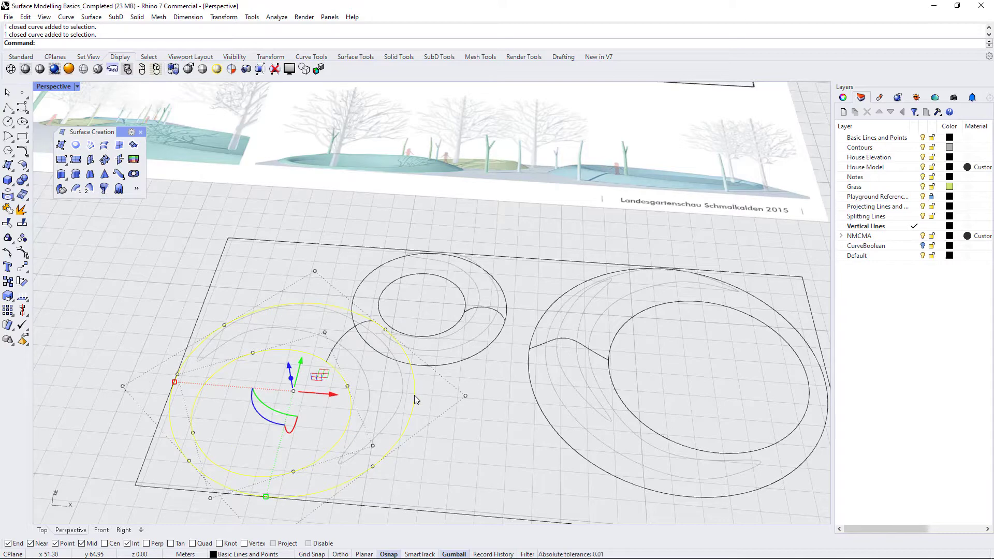
type("Sweep1")
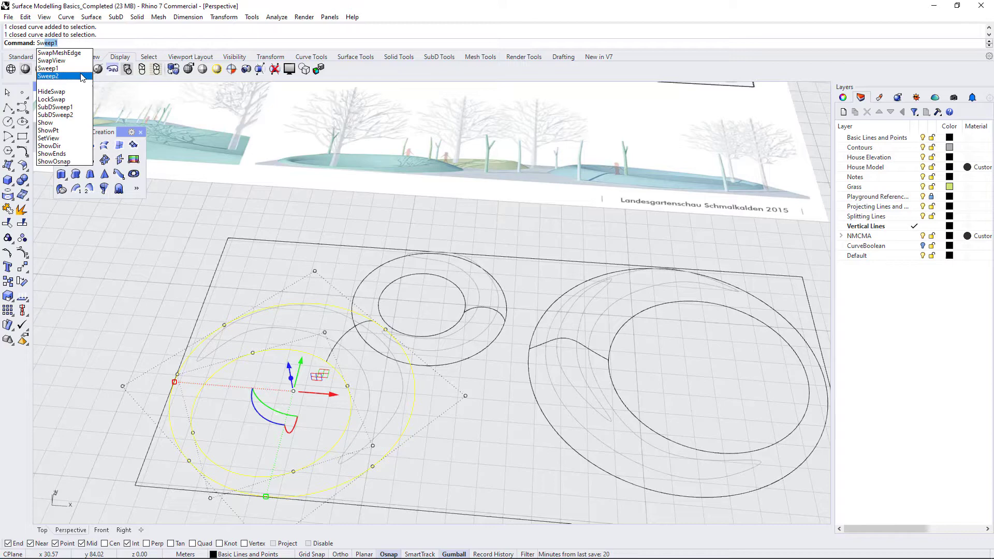
left_click(50, 78)
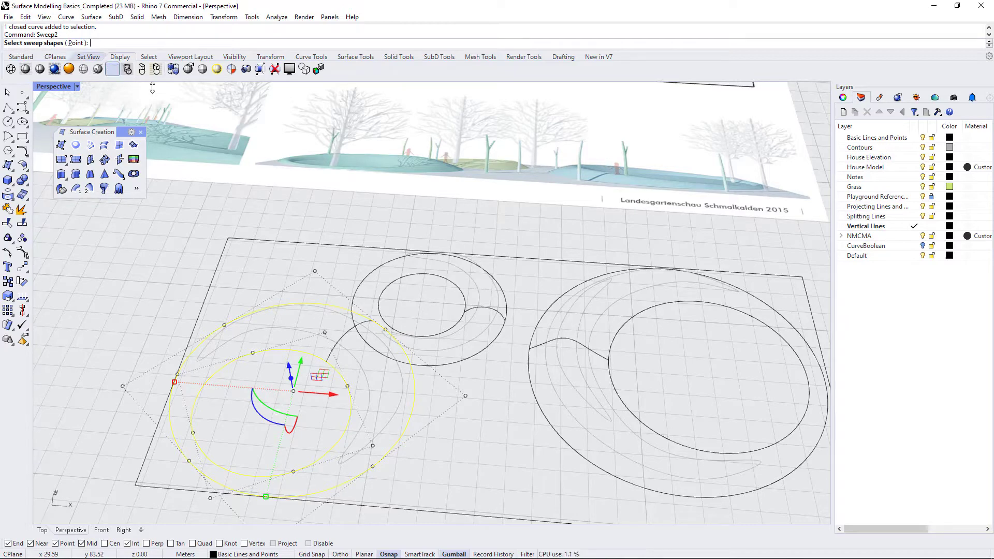
Create the left landform as a closed sweep with the curved profile as its cross section, keeping cross sections unchanged
scroll(400, 452, "up", 2)
scroll(310, 383, "up", 2)
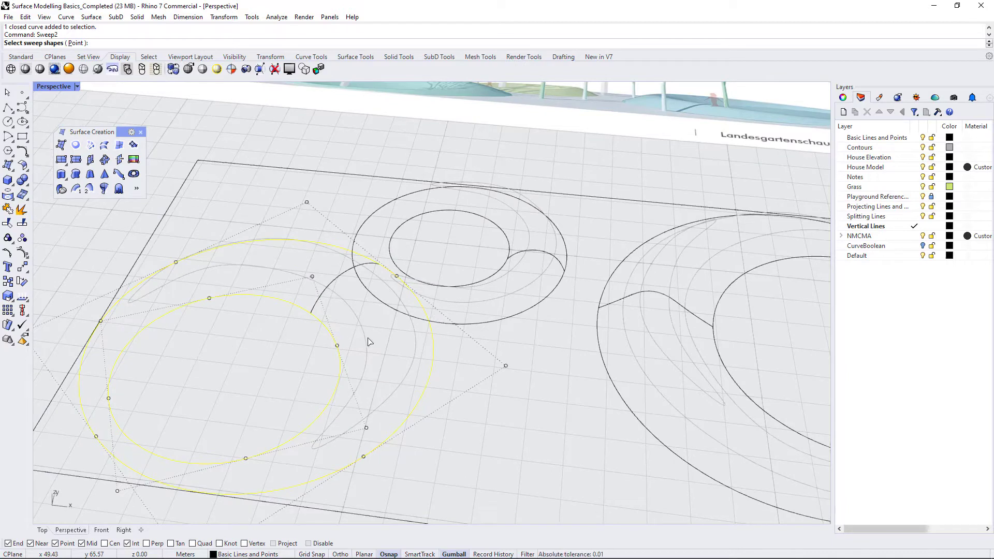
left_click(340, 281)
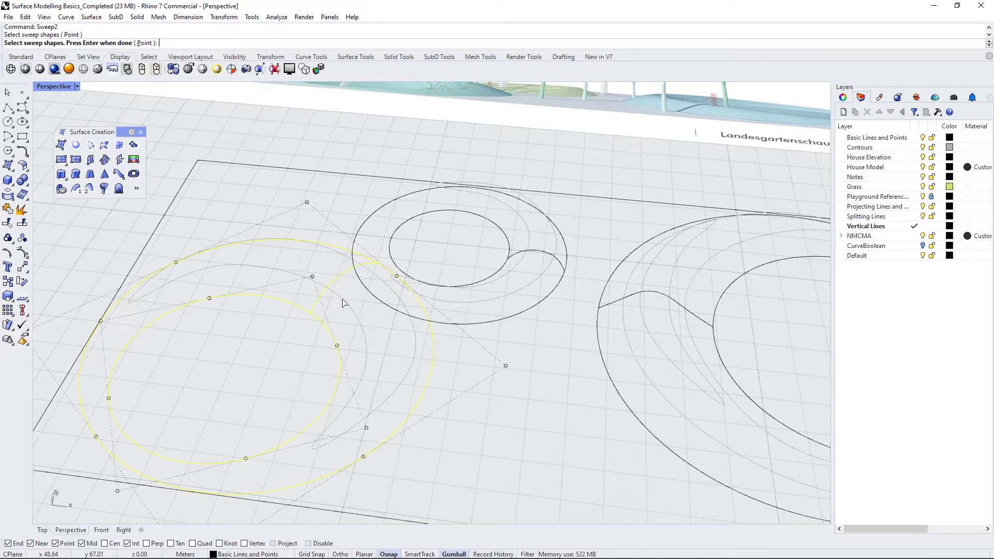
scroll(471, 361, "down", 3)
scroll(444, 355, "up", 4)
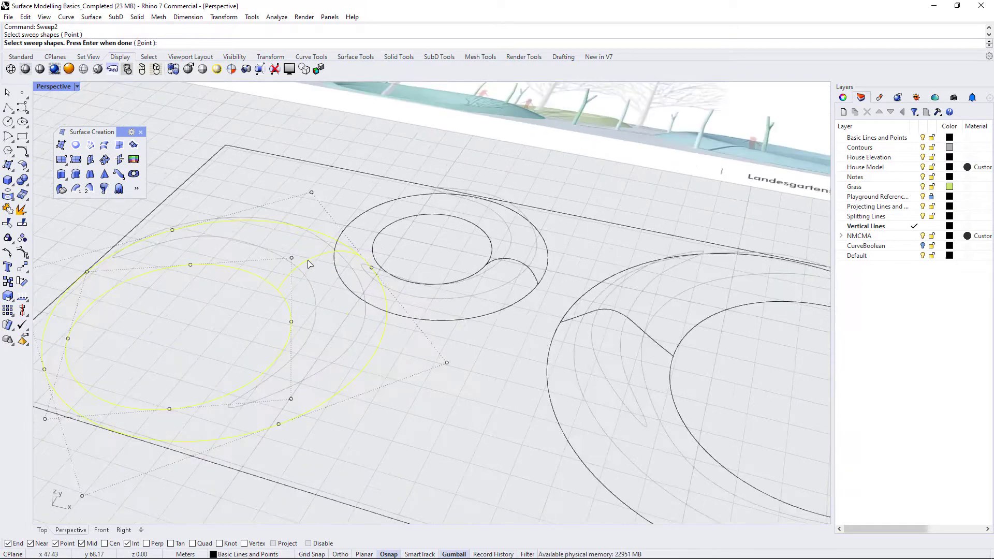
scroll(366, 269, "down", 3)
scroll(466, 408, "up", 4)
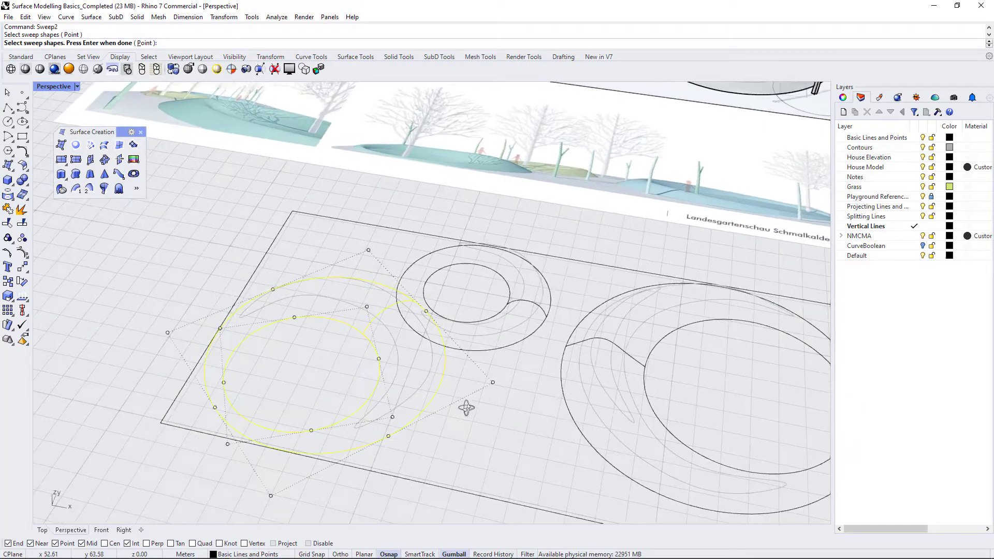
key("Return")
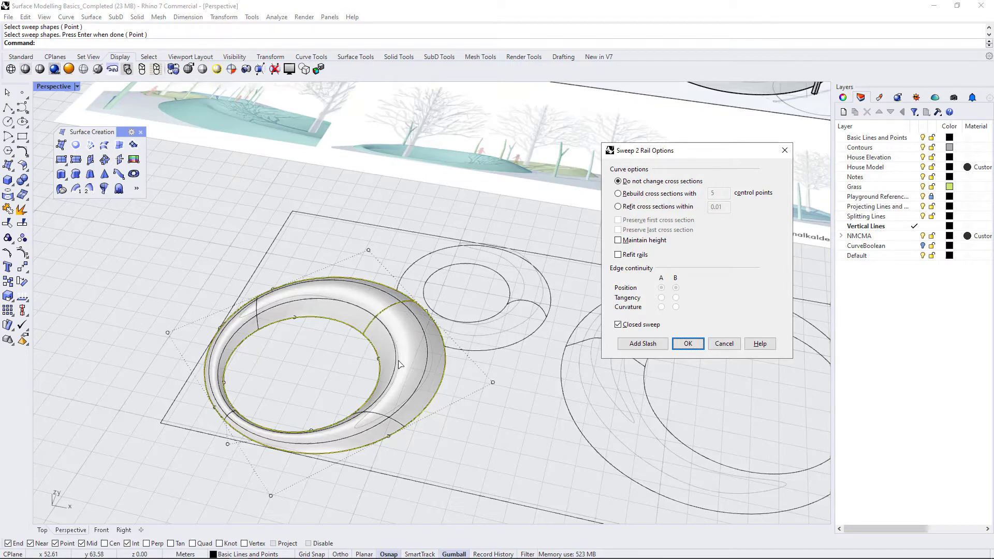
left_click(619, 327)
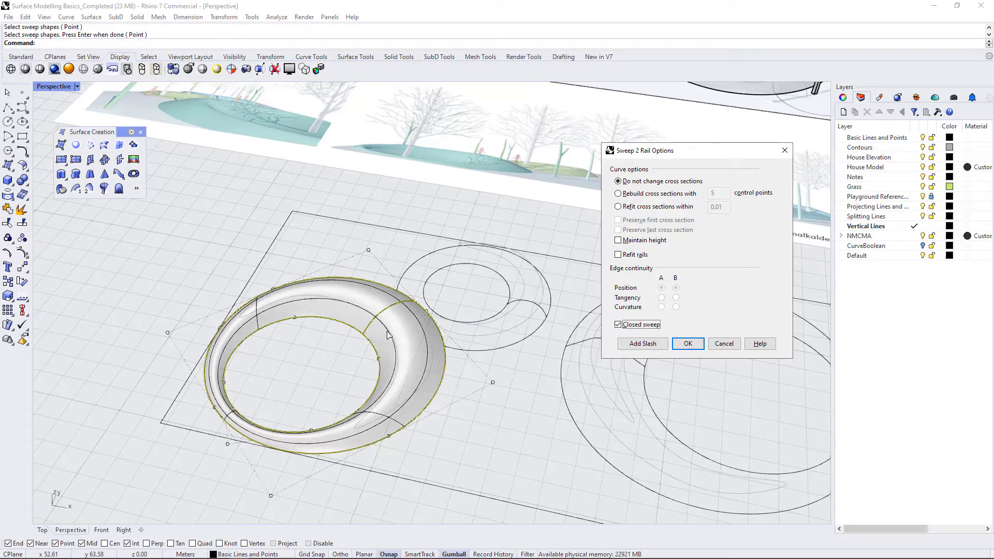
left_click(690, 344)
Duplicate the left patched mound surface from the plan to the ground beside the new swept landform
scroll(362, 399, "down", 7)
right_click_drag(420, 388, 465, 400)
scroll(439, 216, "up", 6)
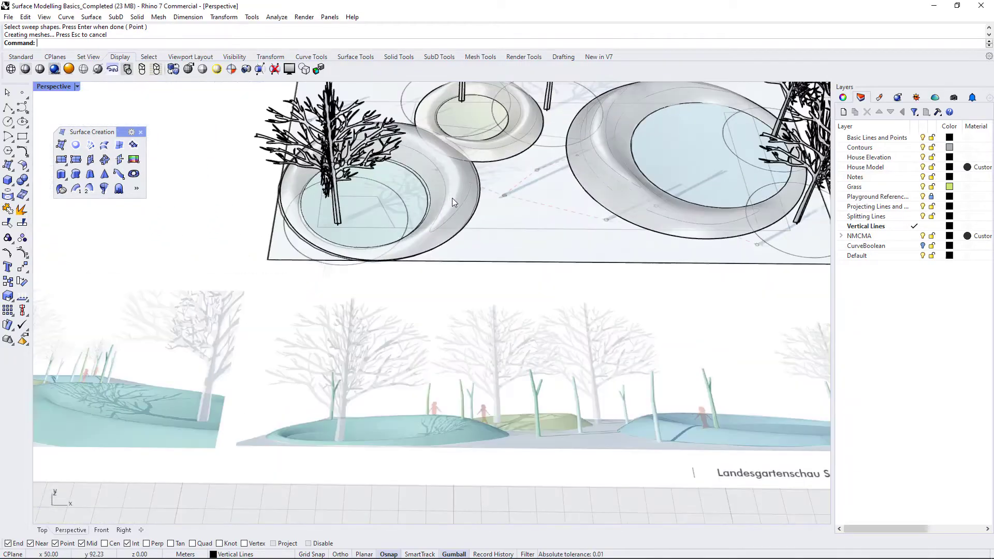
left_click(452, 198)
scroll(437, 210, "down", 5)
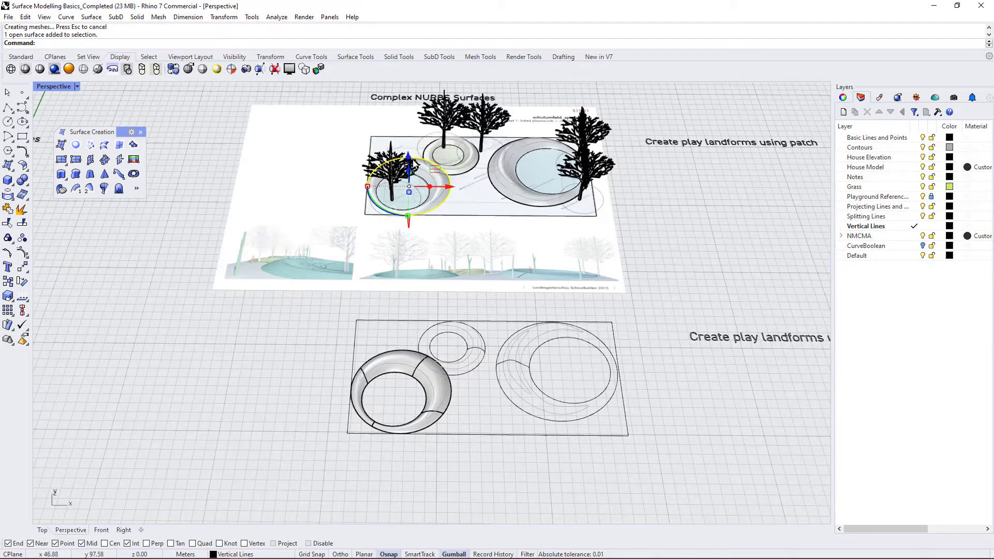
right_click_drag(495, 197, 478, 193)
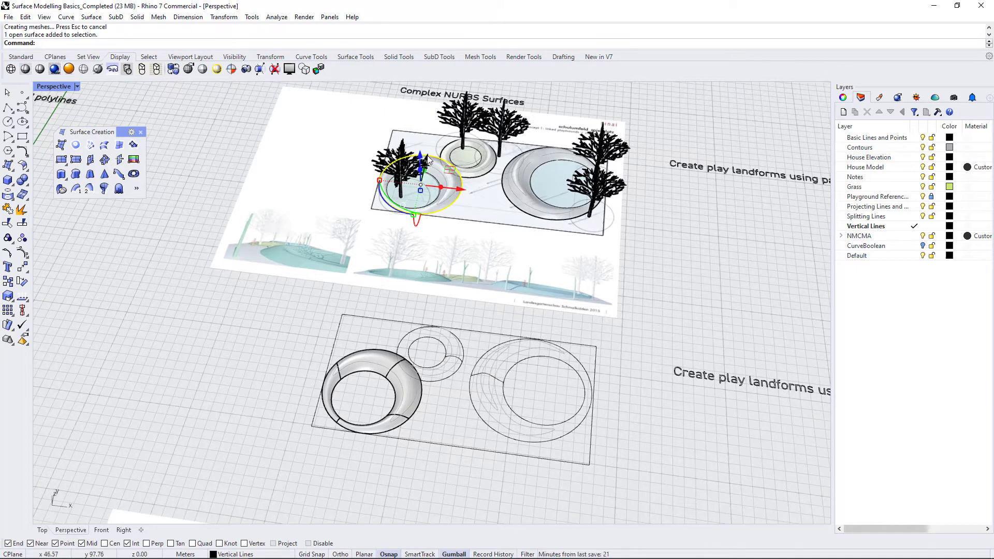
left_click_drag(428, 160, 288, 364)
Compare the shape of the copied patch surface with the swept landform and the original patched mounds
scroll(307, 408, "up", 5)
right_click_drag(381, 444, 385, 420)
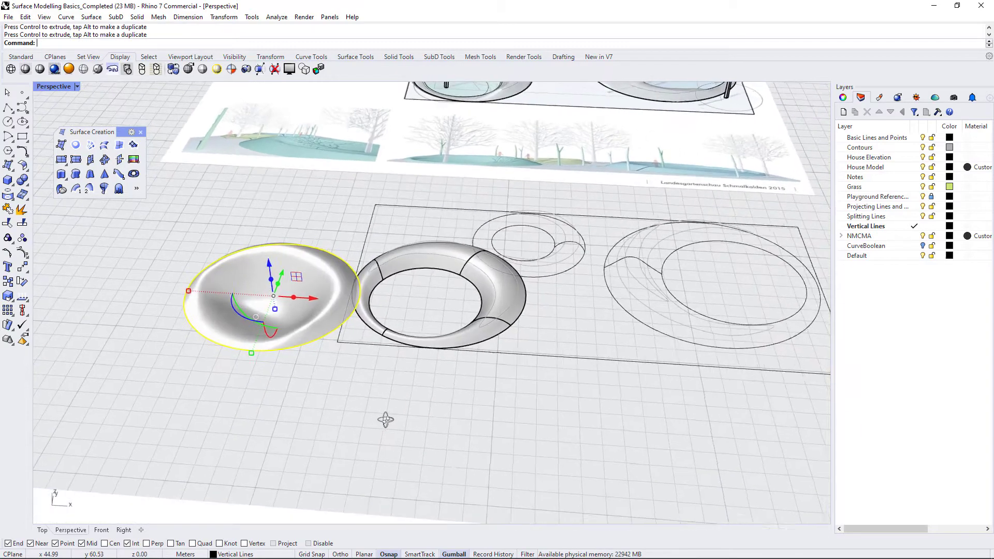
scroll(385, 420, "up", 2)
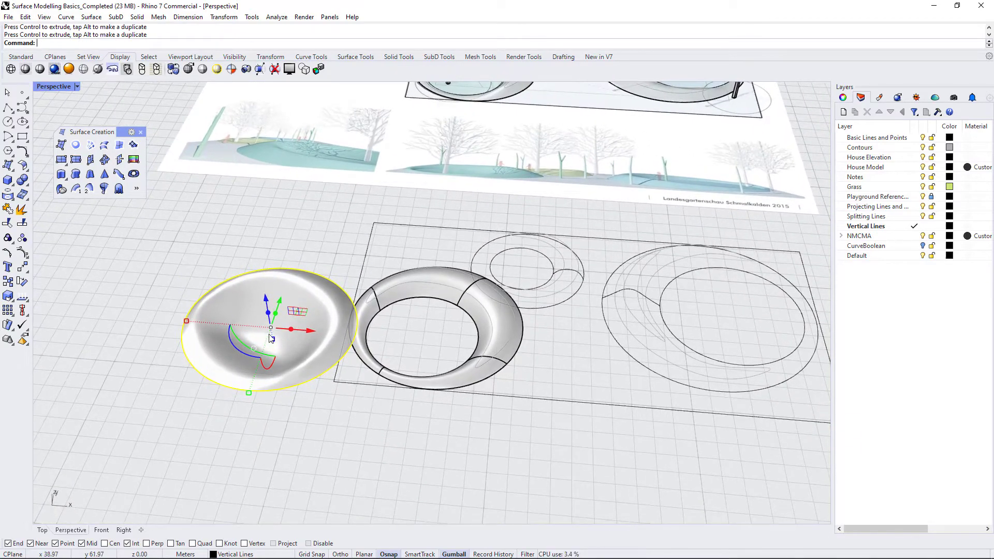
right_click_drag(317, 362, 292, 375)
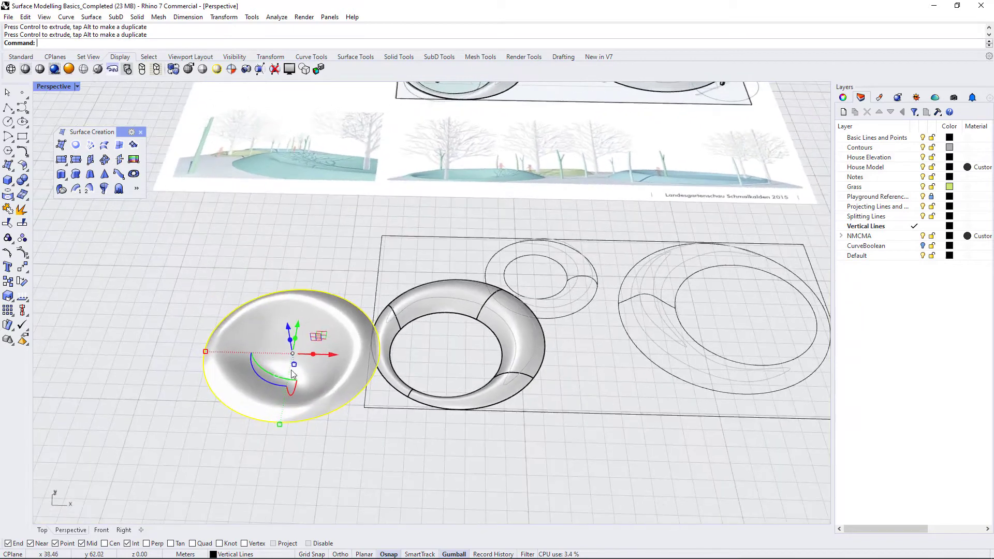
scroll(331, 392, "up", 2)
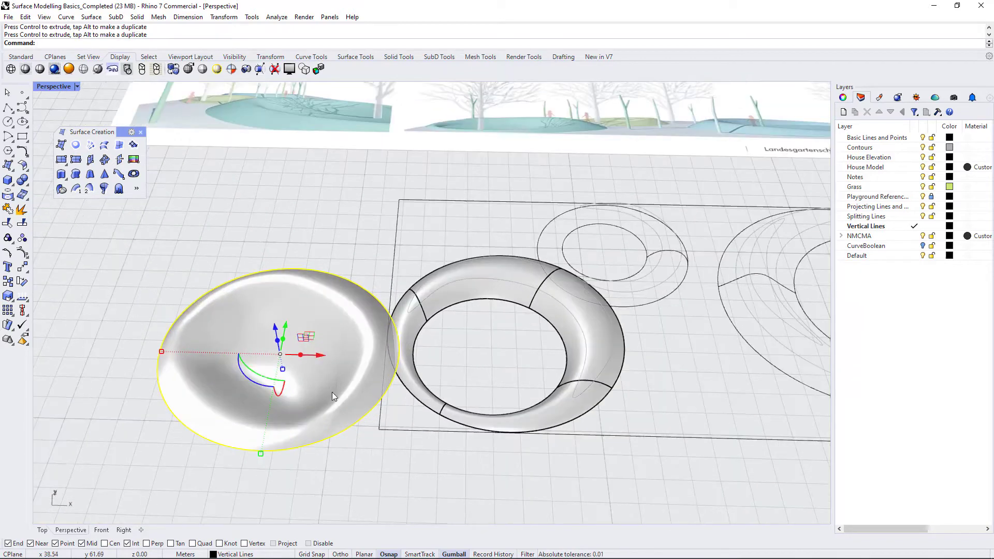
scroll(324, 364, "down", 2)
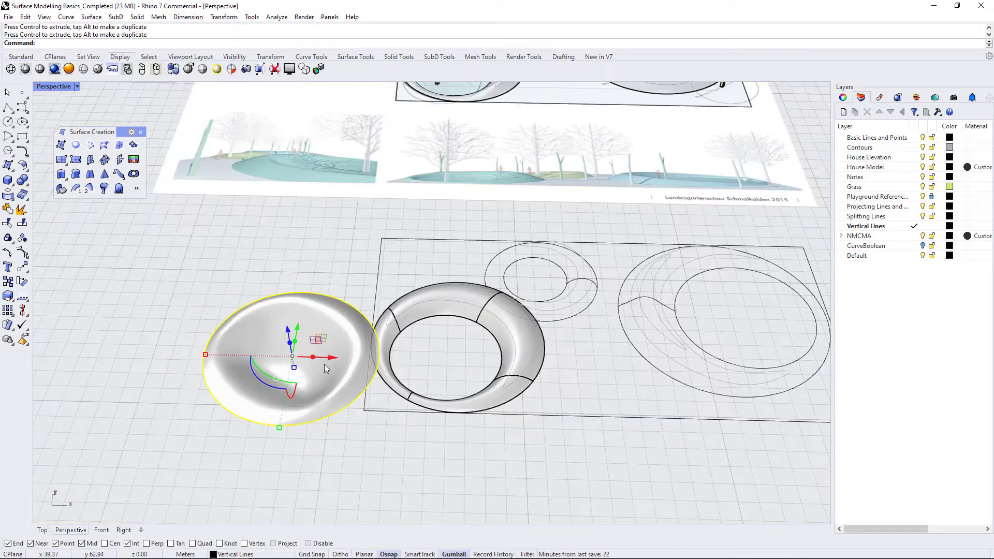
scroll(378, 399, "down", 3)
scroll(497, 191, "up", 4)
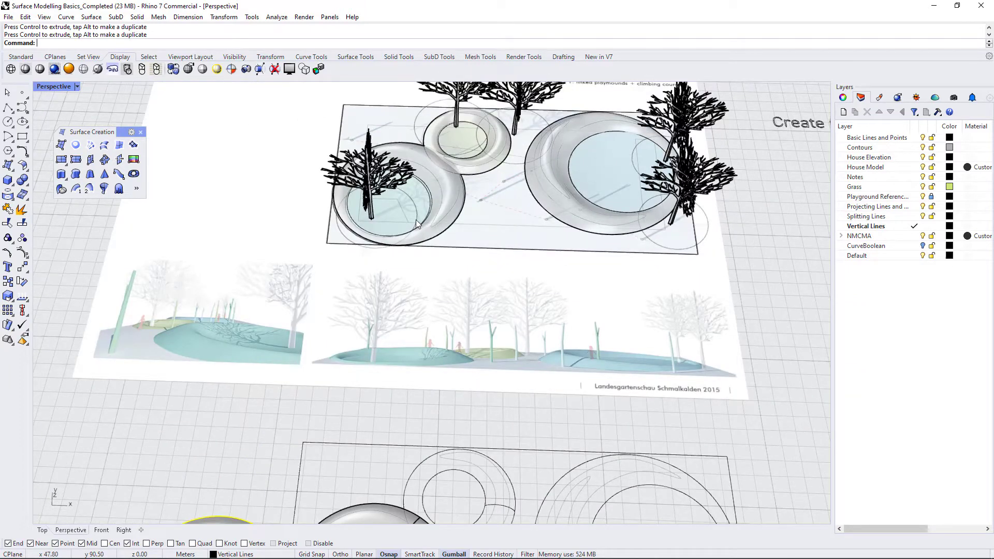
Split the left patched mound in the plan with its inner ellipse and delete the inner piece
left_click(433, 189)
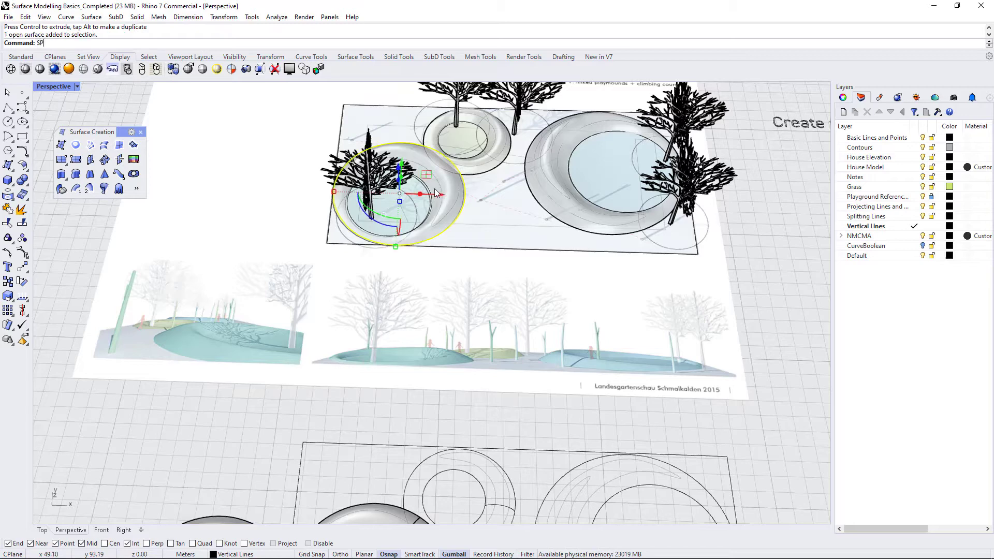
key("Return")
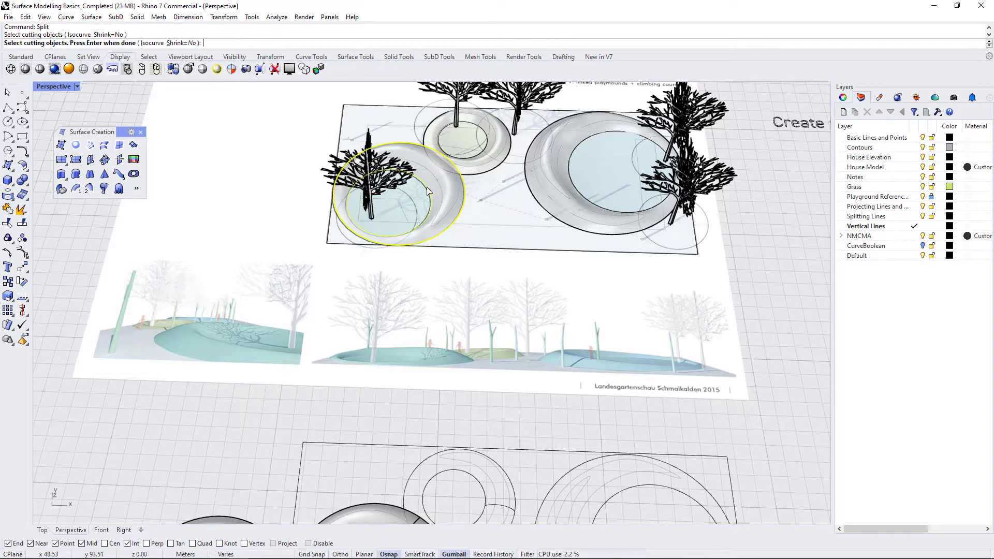
left_click(432, 210)
key("Return")
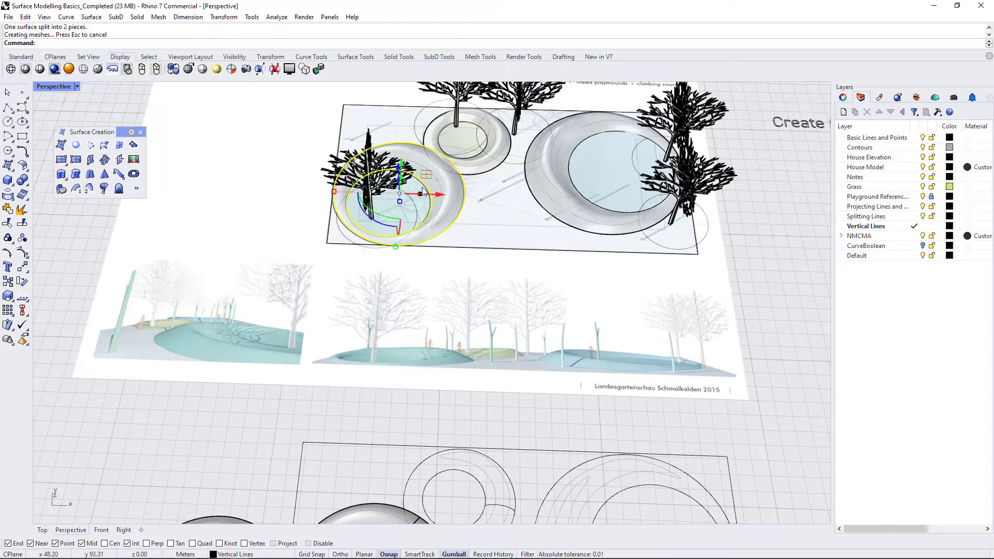
left_click(426, 223, "ctrl")
key("Delete")
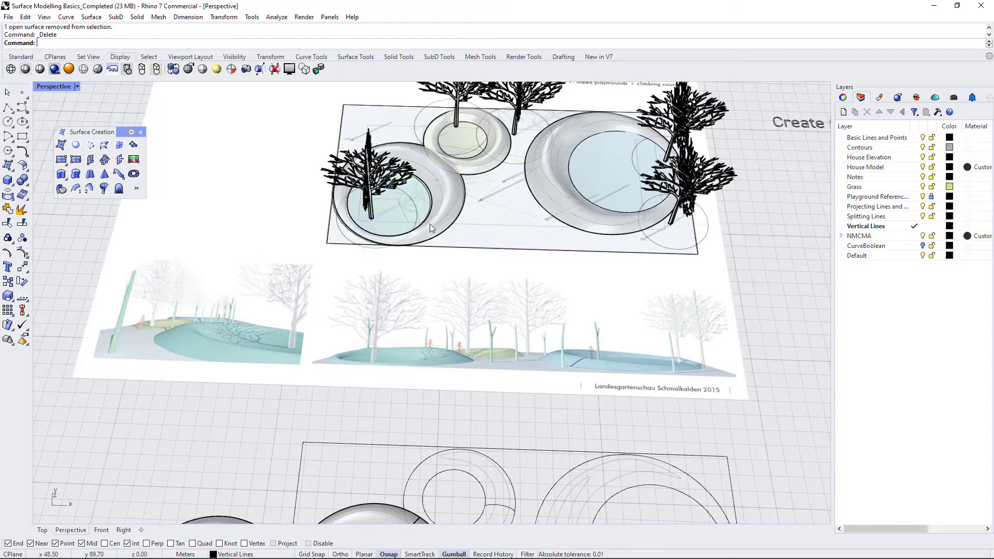
Duplicate the trimmed ring of the left patched mound beside the swept landform, behind the full patch copy
left_click(452, 194)
scroll(466, 198, "down", 3)
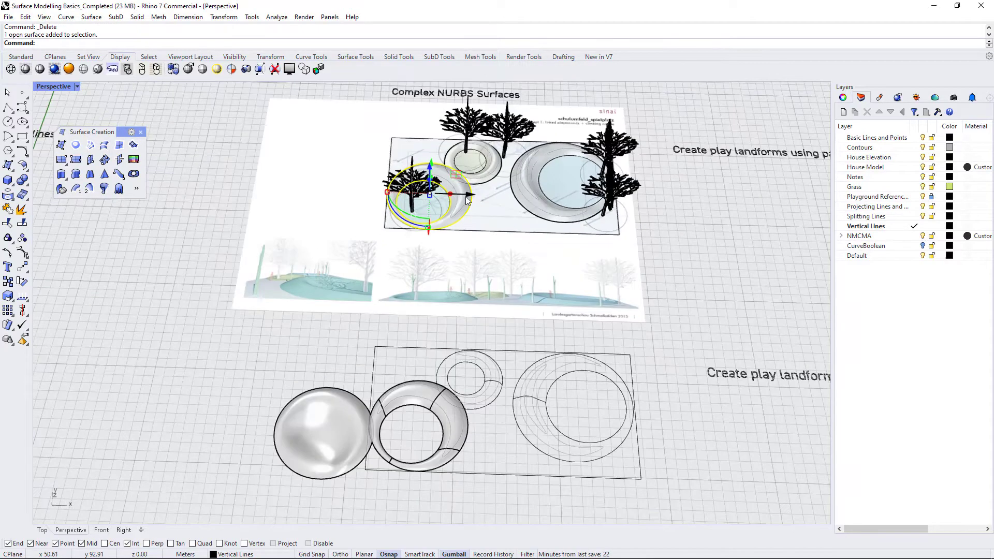
left_click_drag(471, 199, 314, 342)
scroll(374, 323, "up", 5)
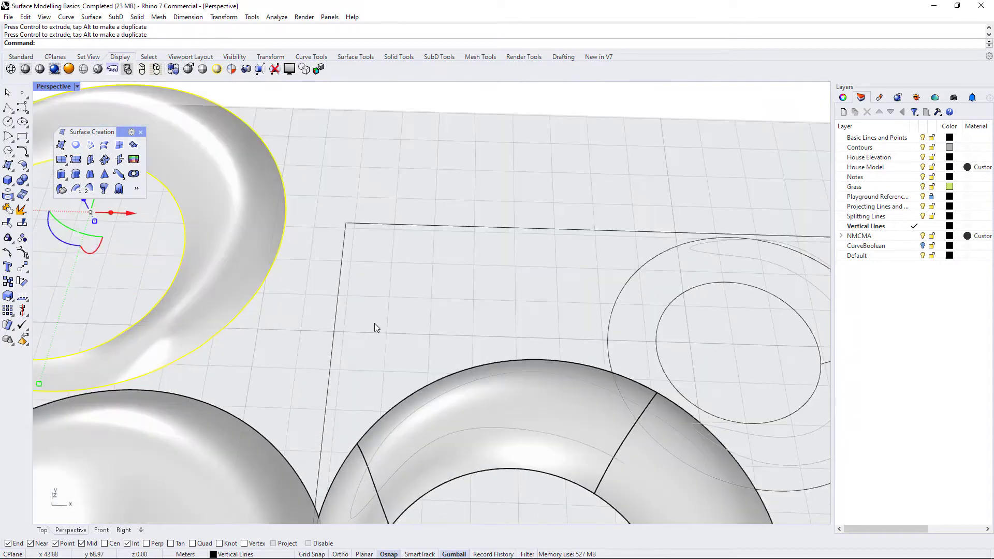
Delete the full patch surface copy lying beside the swept landform
right_click_drag(424, 260, 536, 247)
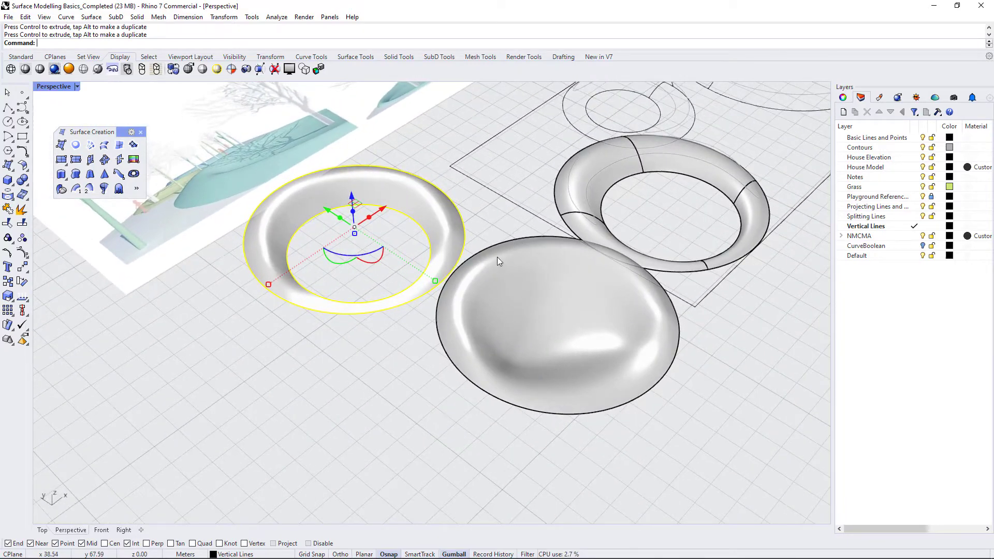
right_click_drag(537, 287, 252, 158)
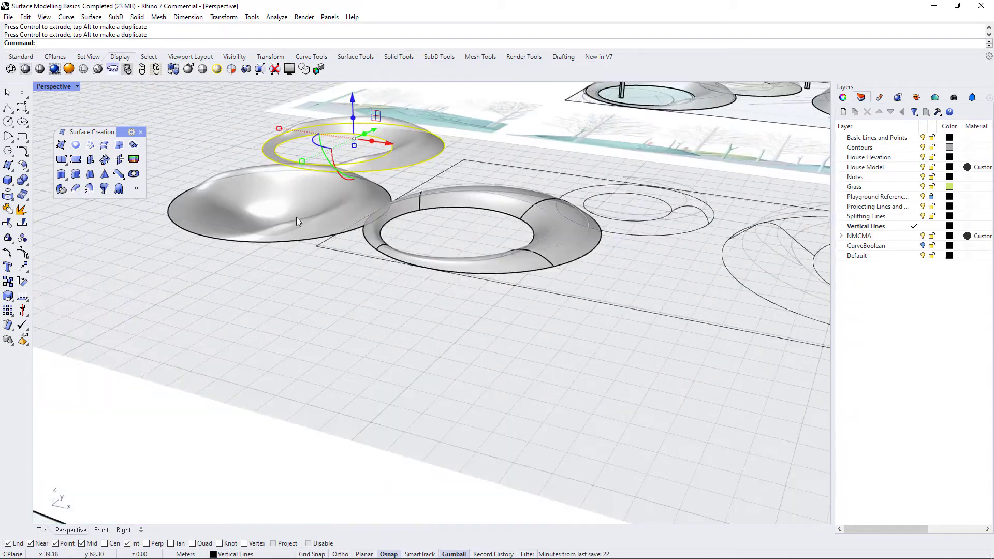
right_click_drag(296, 222, 352, 242)
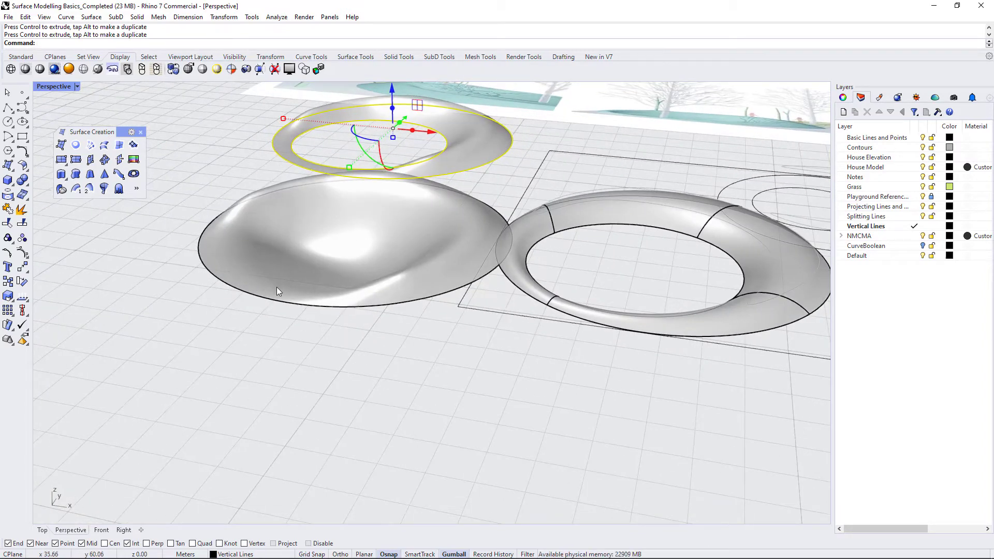
left_click(351, 274)
key("Delete")
Move the trimmed patch ring forward so it sits directly beside the swept landform
left_click(409, 119)
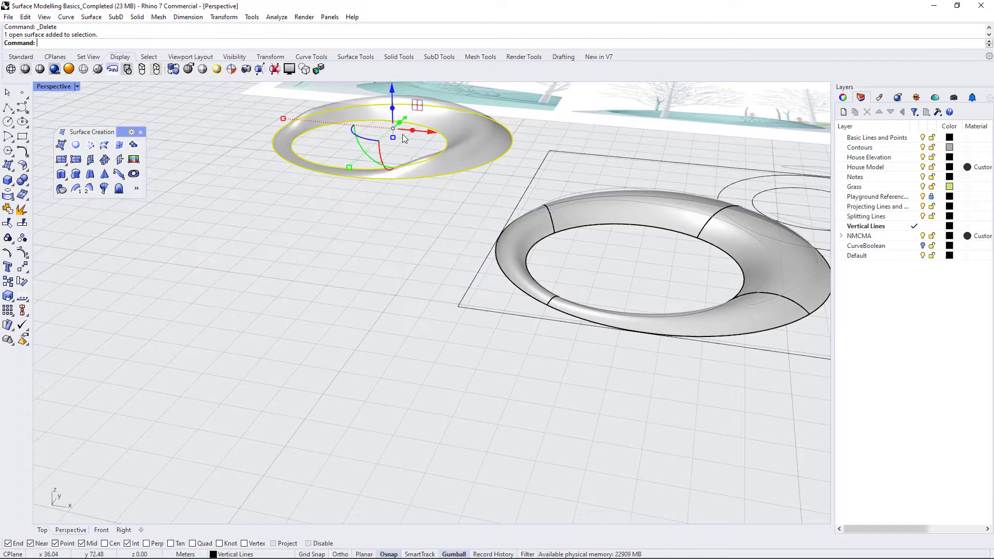
left_click_drag(409, 119, 386, 218)
scroll(560, 252, "up", 3)
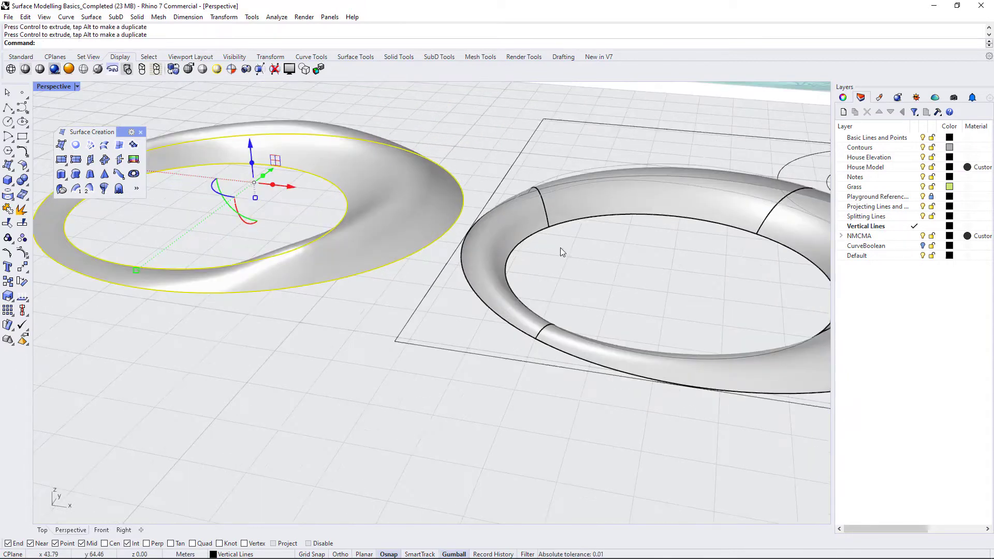
Compare the shape and smoothness of the trimmed patch ring with the swept landform from above and from low angles
scroll(499, 273, "down", 5)
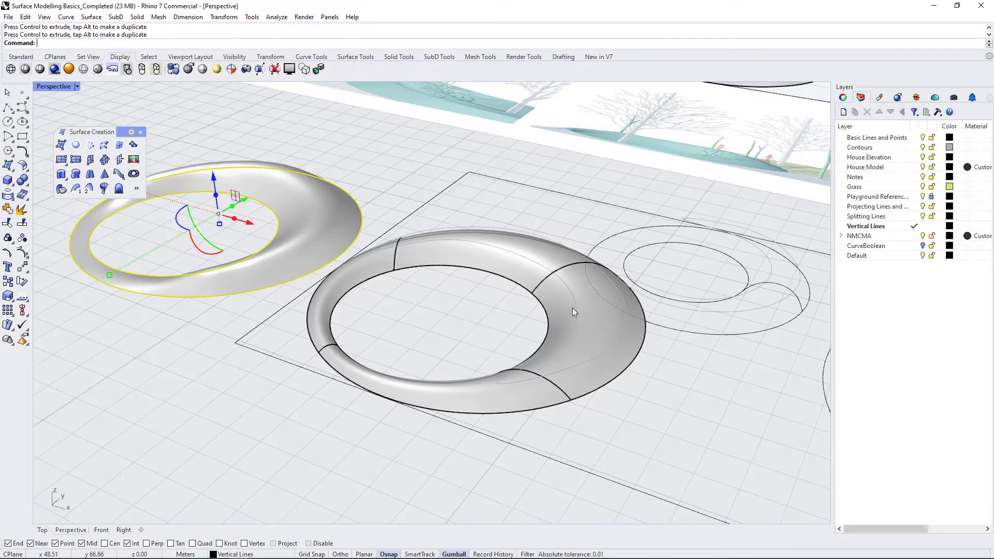
right_click_drag(529, 312, 551, 334)
scroll(505, 275, "down", 6)
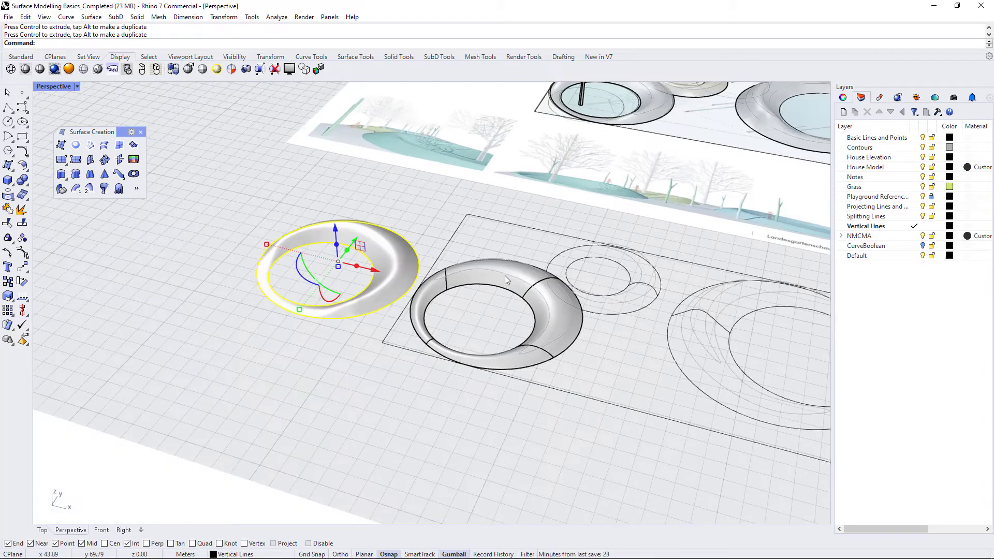
right_click_drag(505, 276, 556, 353)
scroll(641, 453, "up", 3)
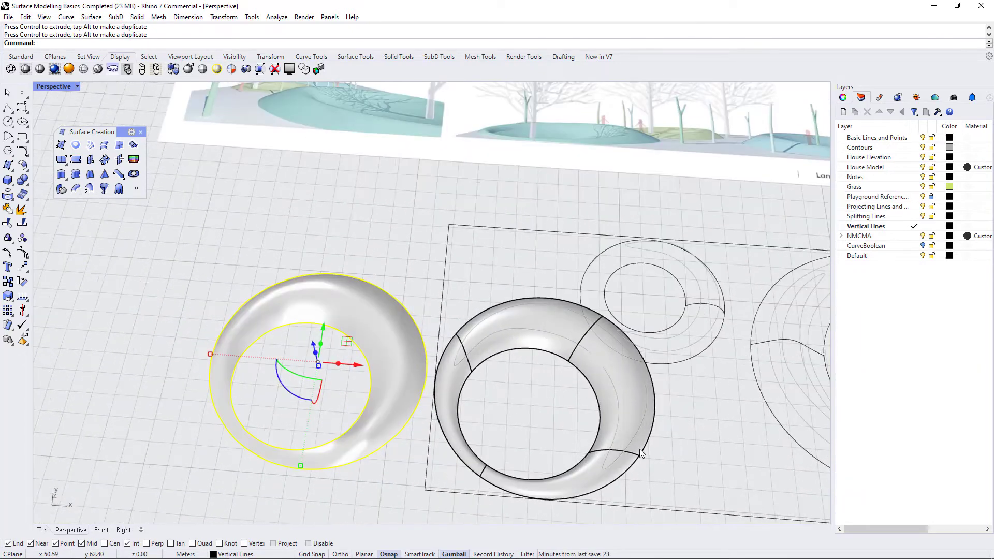
left_click(26, 113)
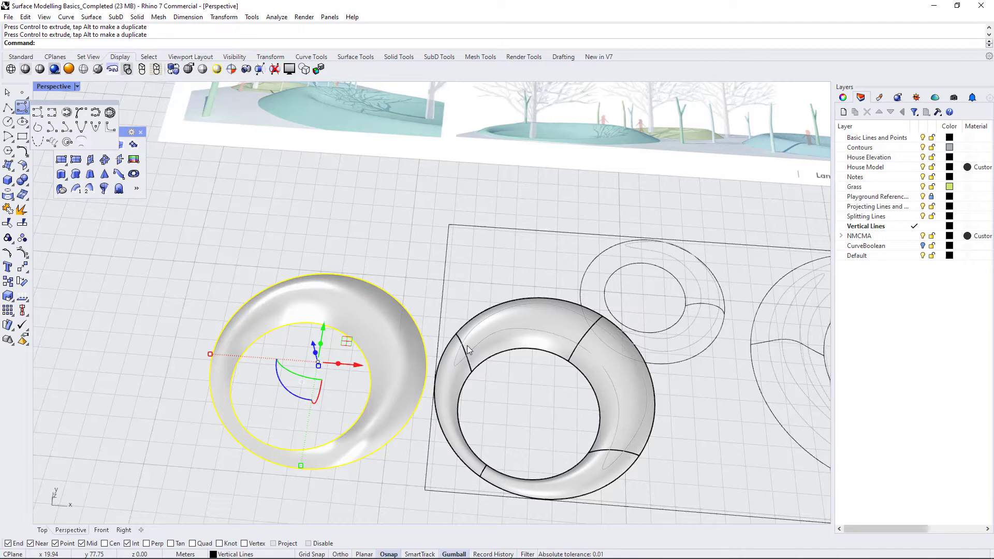
right_click_drag(626, 426, 621, 397)
scroll(444, 268, "up", 3)
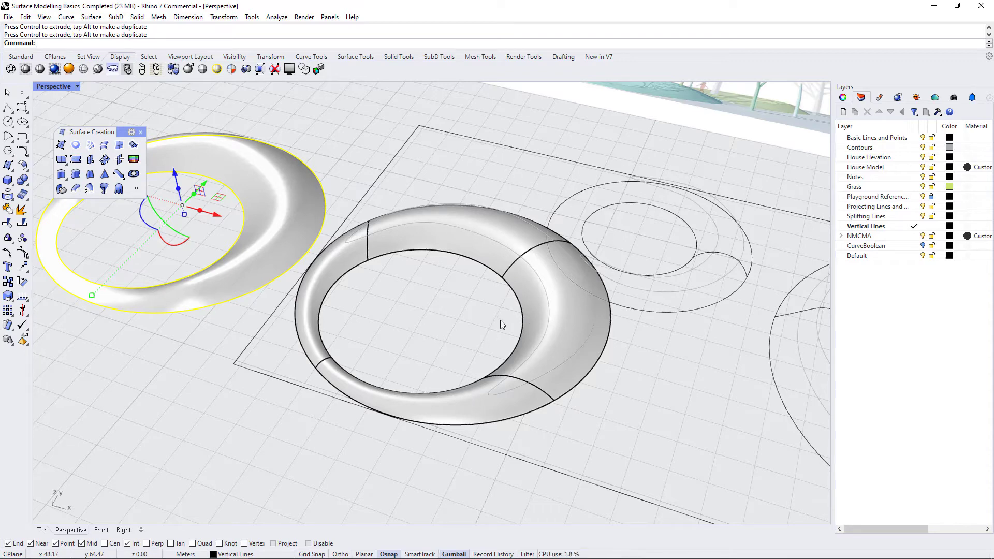
right_click_drag(380, 281, 613, 337)
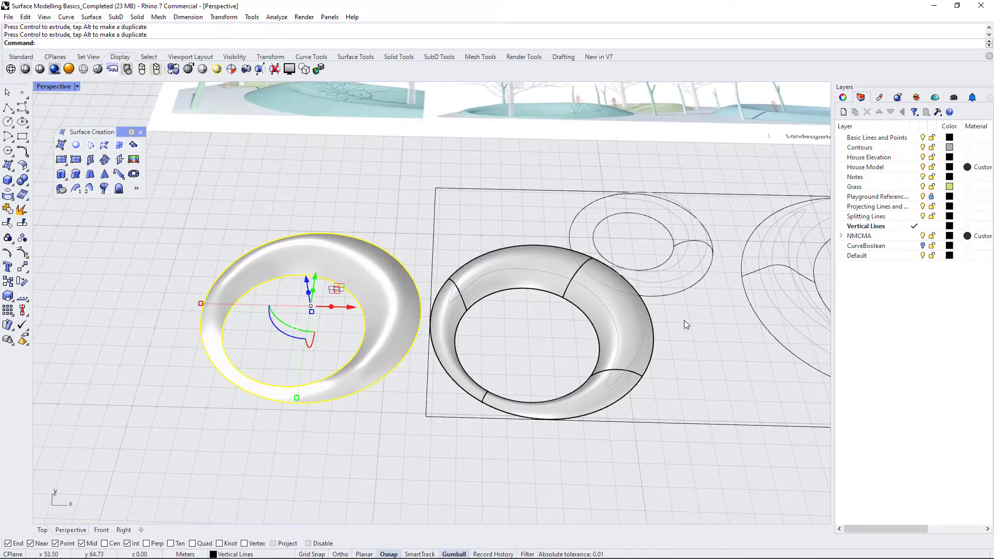
scroll(684, 320, "up", 3)
key("Escape")
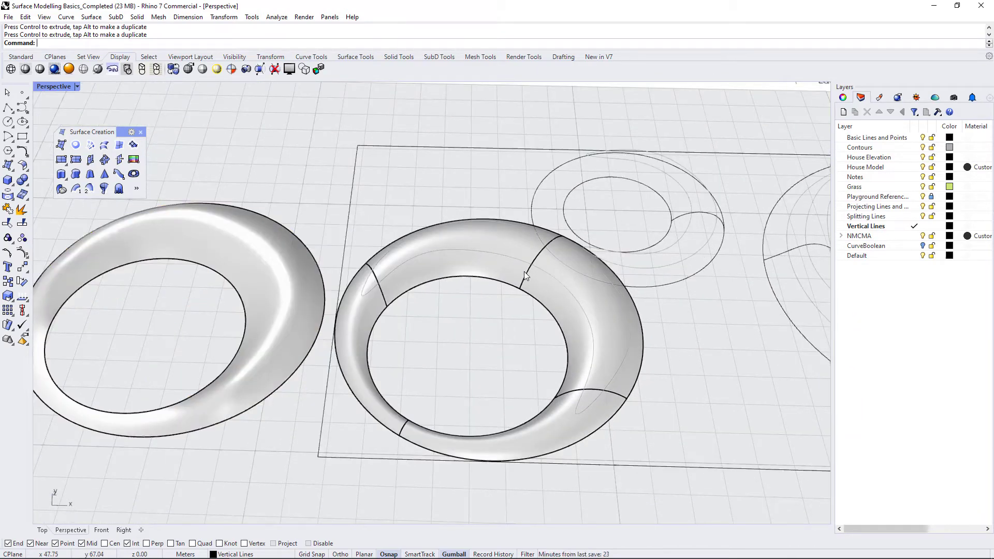
Delete the trimmed patch ring copy and the swept landform surface, keeping the left mound's reference curves
left_click(283, 279)
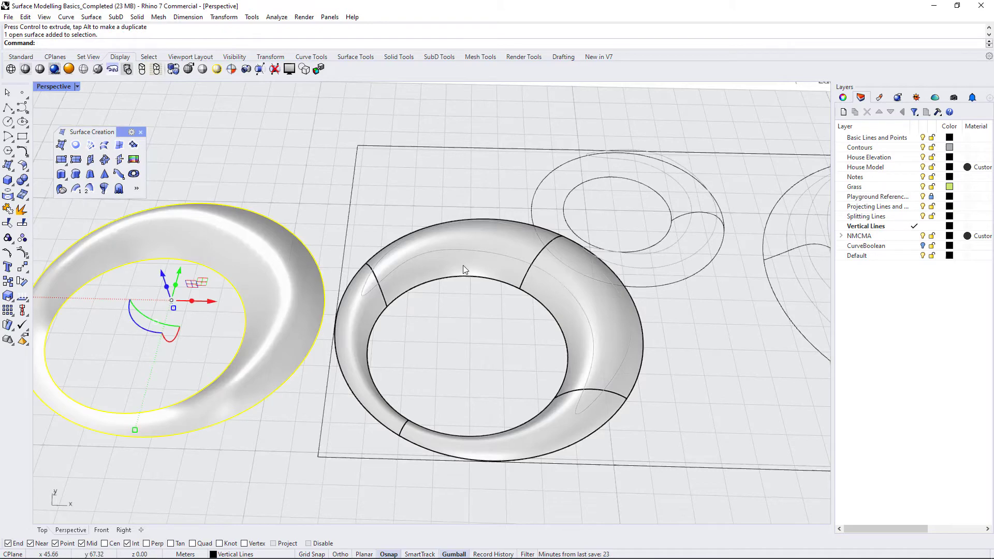
key("Delete")
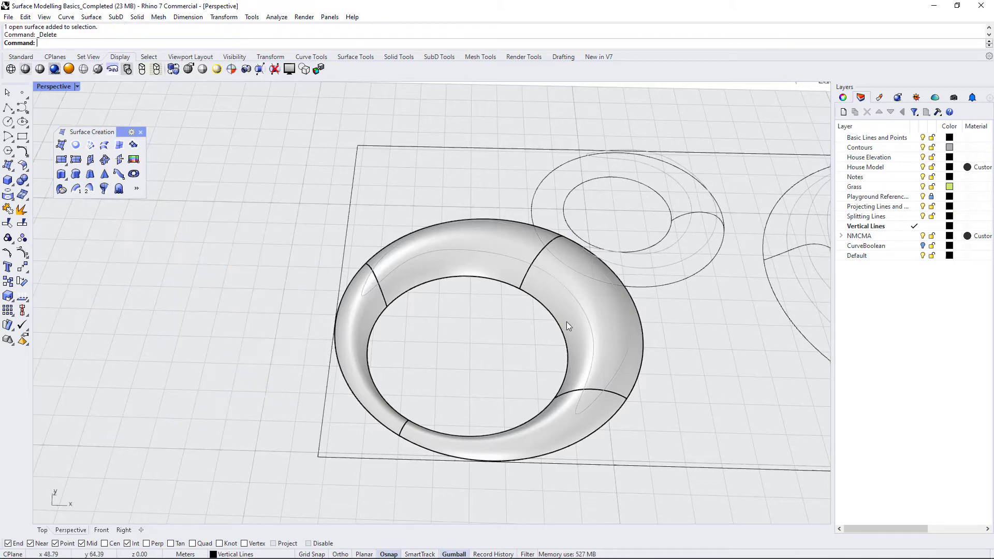
left_click(604, 312)
key("Delete")
Examine the vertical profile curve spanning the left mound's inner and outer ellipses up close
left_click(536, 257)
key("ctrl+alt+shift+e")
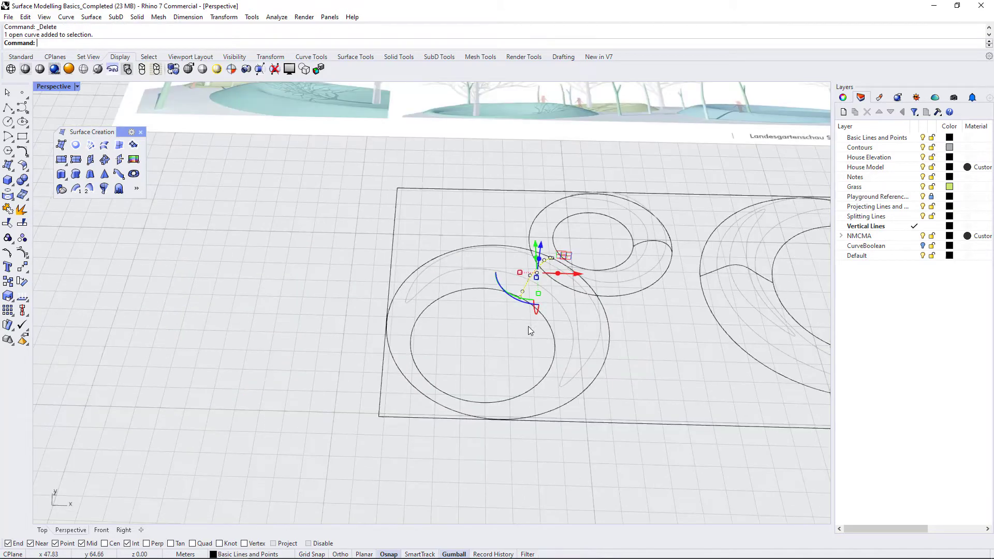
scroll(505, 340, "down", 5)
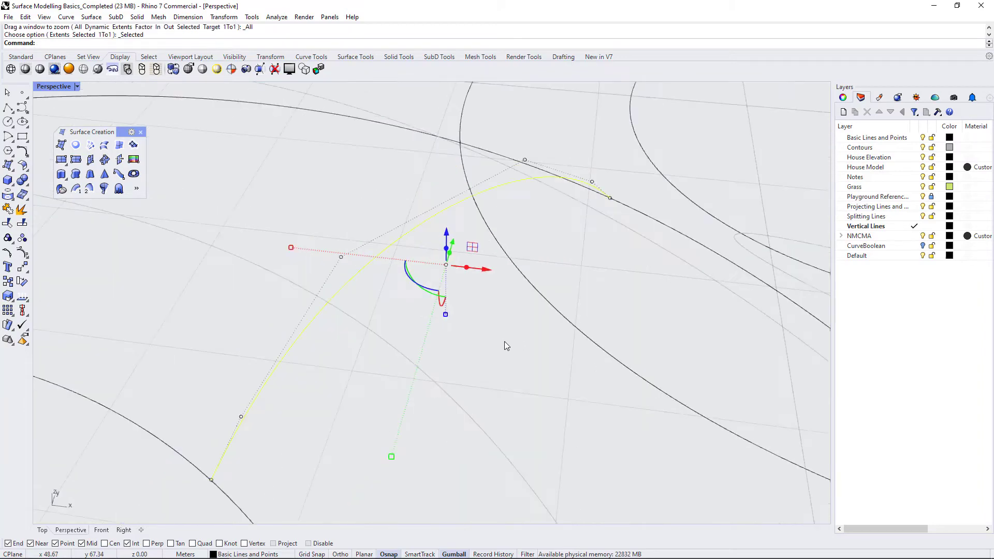
key("Escape")
right_click_drag(491, 327, 530, 286)
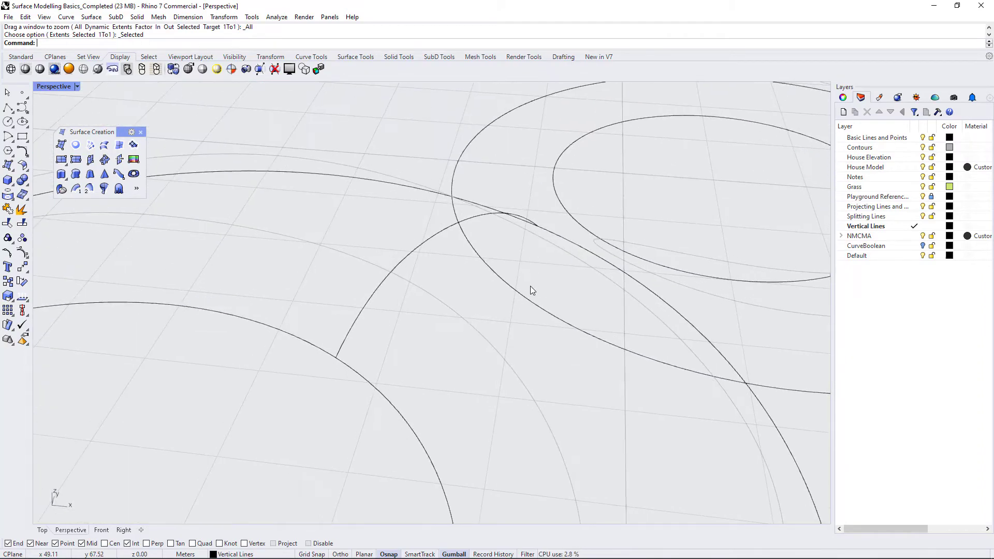
left_click(484, 334)
right_click_drag(483, 334, 507, 382)
key("Escape")
scroll(482, 249, "up", 4)
scroll(481, 247, "up", 2)
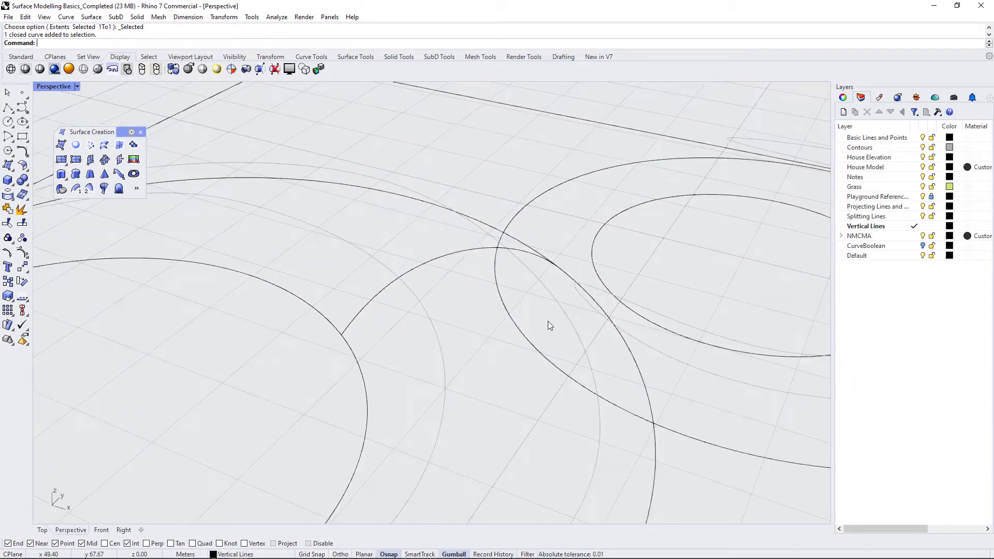
right_click_drag(548, 321, 547, 357)
Draw an interpolated arched profile curve beside the existing one, from the left mound's inner ellipse to its outer ellipse, with Perp snapping enabled
left_click(22, 107)
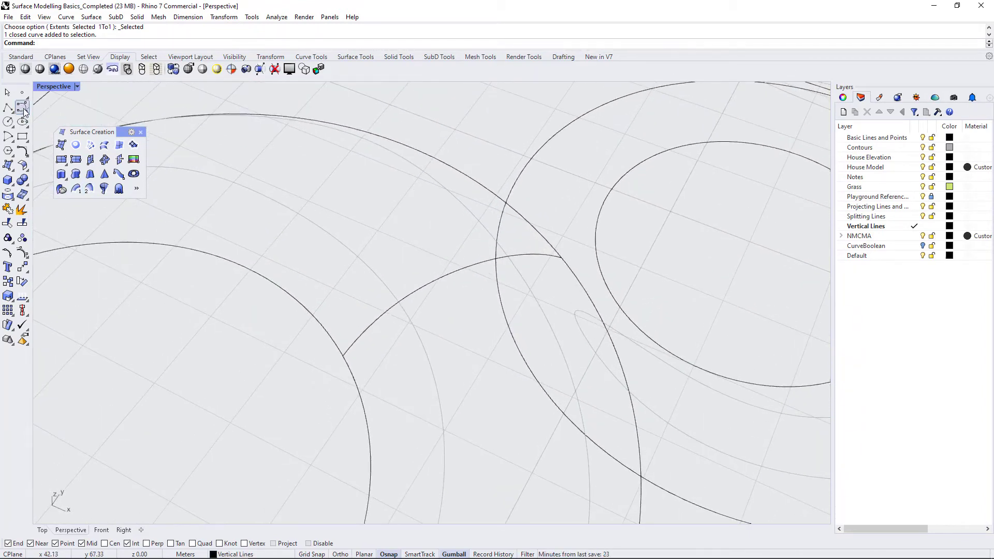
left_click(52, 113)
right_click_drag(348, 239, 397, 213)
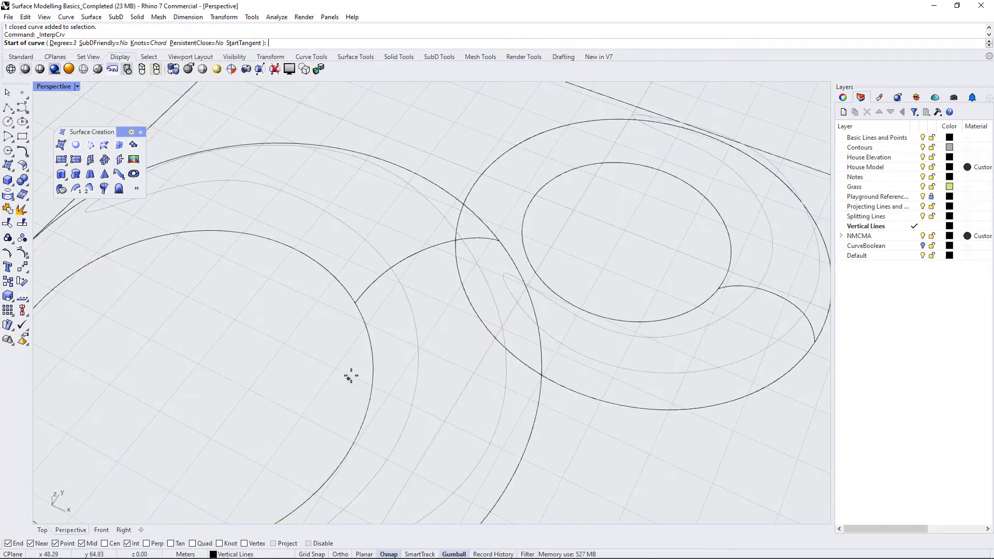
scroll(488, 326, "down", 2)
right_click_drag(488, 325, 512, 440)
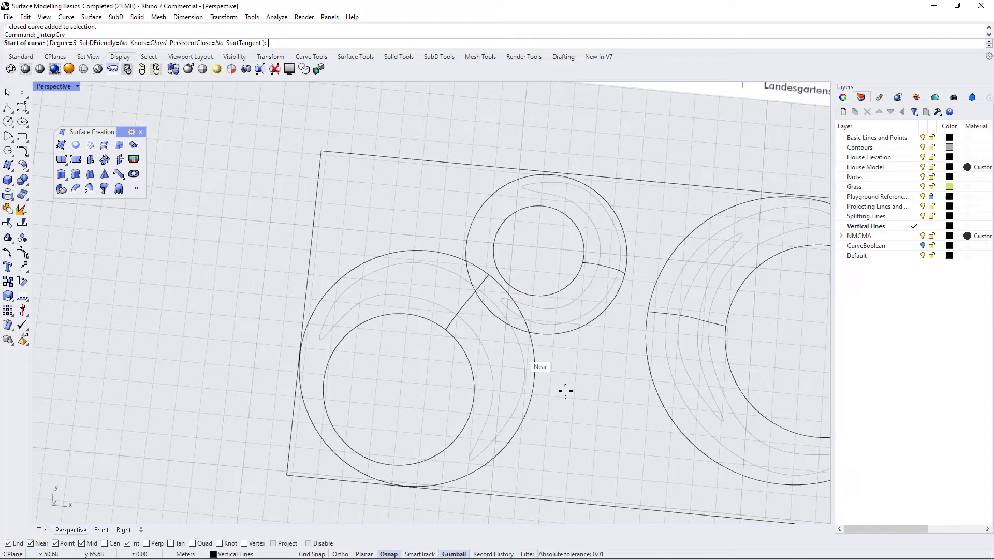
right_click_drag(565, 391, 439, 296)
scroll(439, 296, "up", 11)
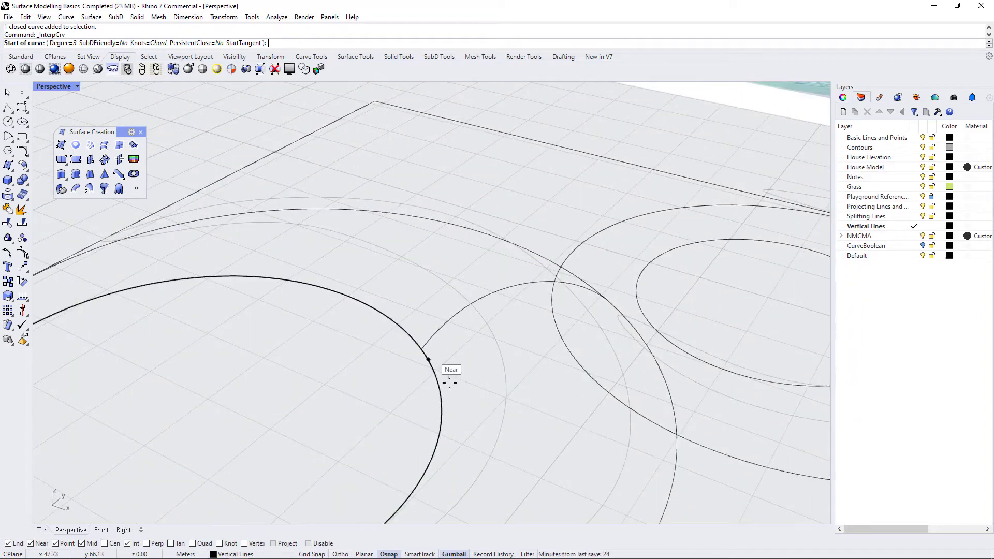
left_click(433, 362)
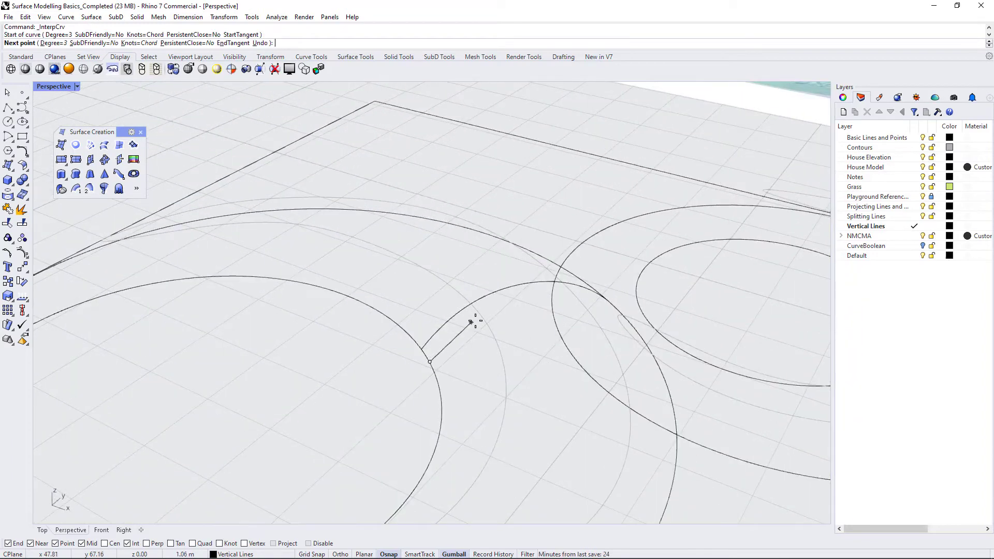
left_click(147, 543)
left_click(485, 320)
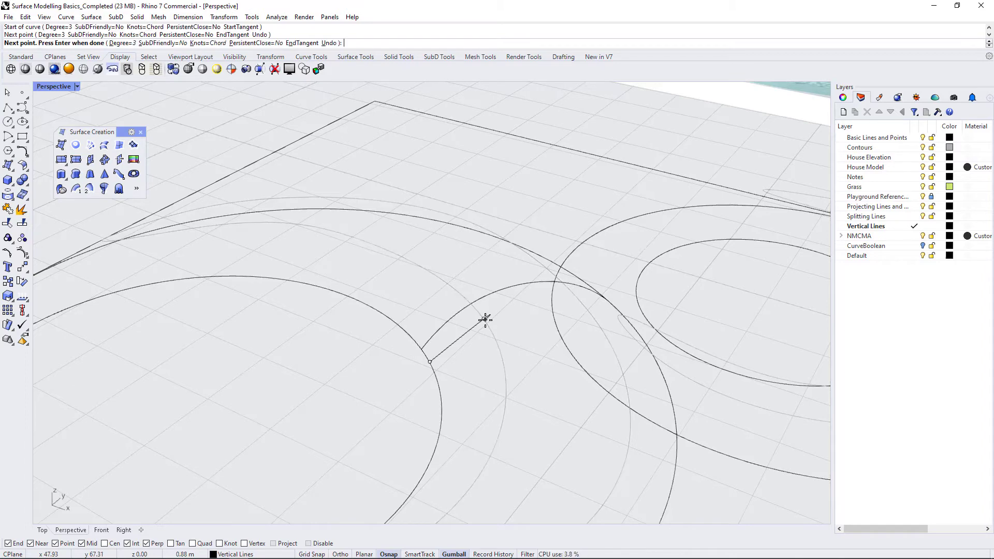
left_click(578, 299)
right_click_drag(598, 309, 582, 401)
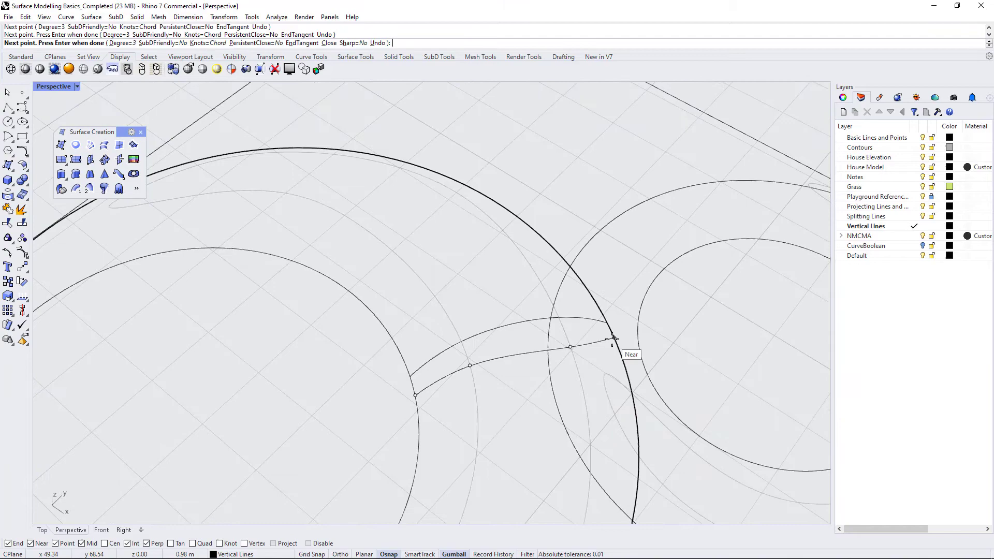
left_click(622, 357)
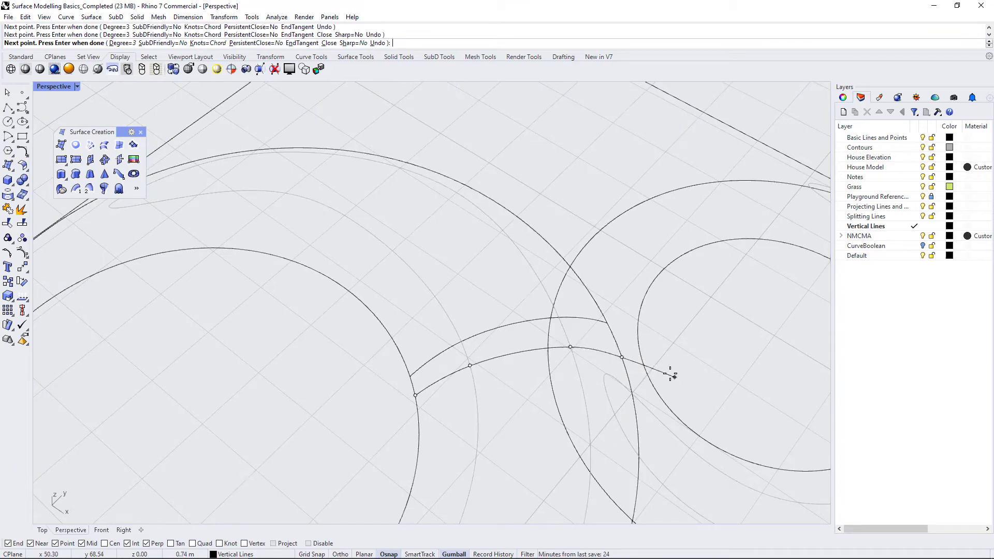
right_click(650, 357)
right_click_drag(643, 430, 623, 361)
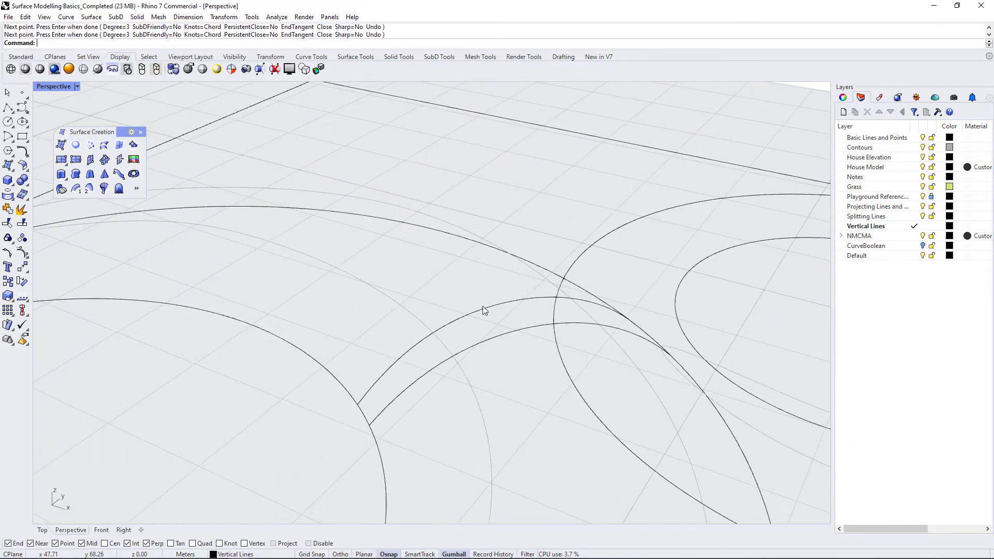
Delete the newly drawn profile curve beside the original one on the left mound
left_click(495, 315)
left_click(543, 207)
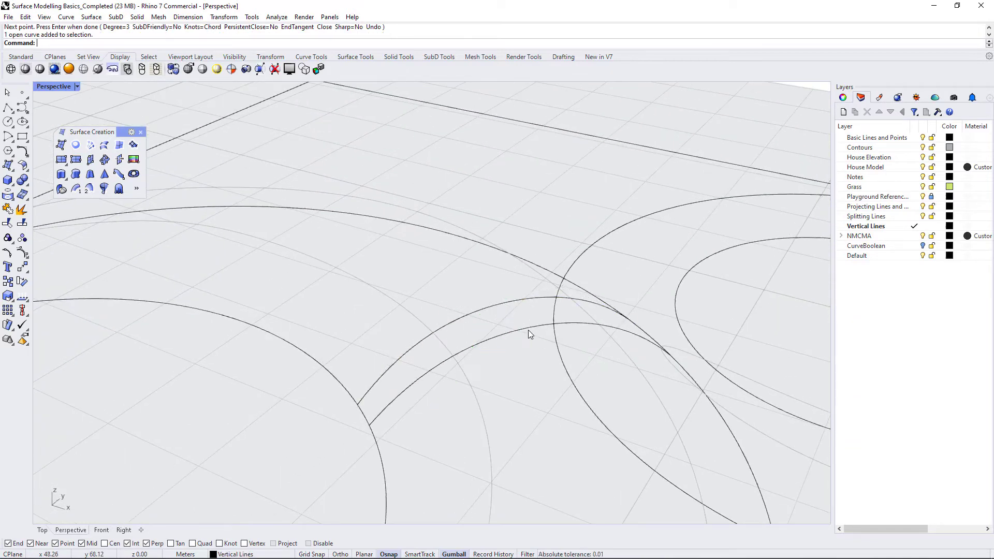
left_click(514, 333)
key("Delete")
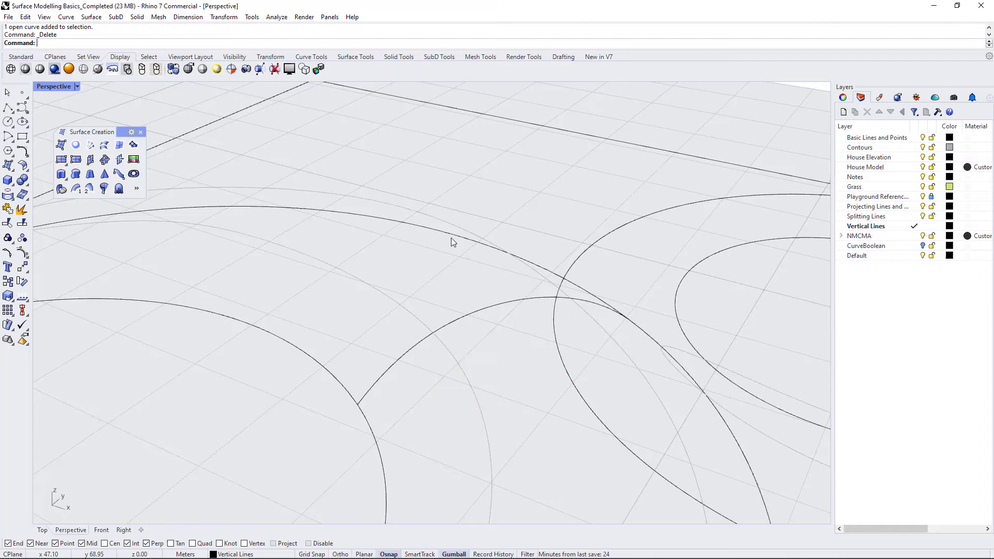
Create a closed Sweep2 surface on the left mound using its inner and outer ellipses as rails and the arched profile, with cross sections unchanged
right_click_drag(452, 237, 553, 395)
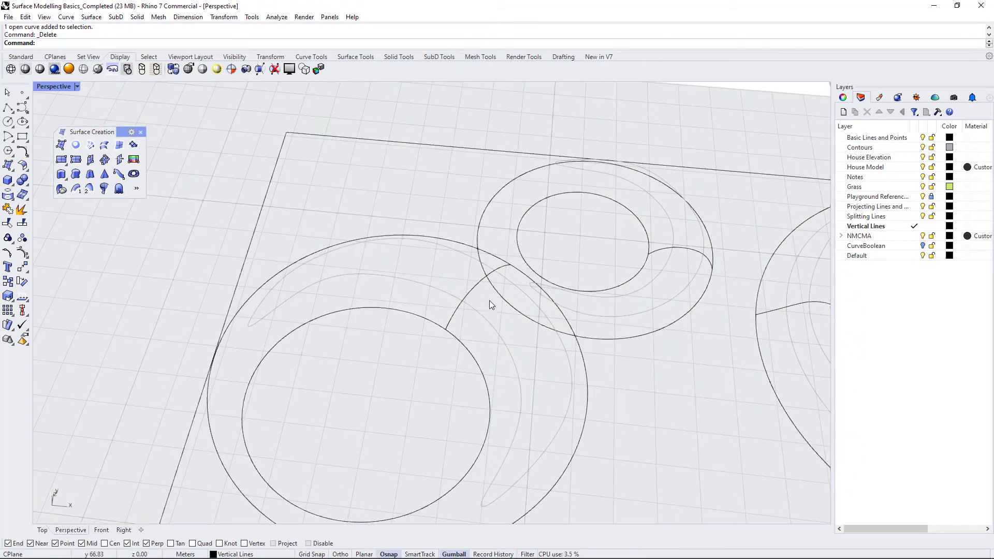
right_click_drag(386, 335, 619, 244)
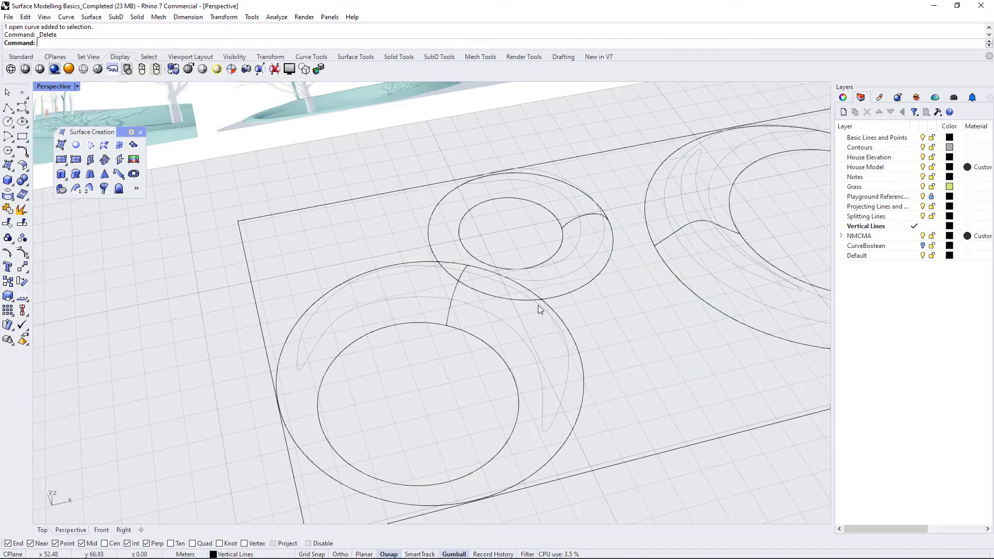
right_click_drag(536, 309, 477, 321)
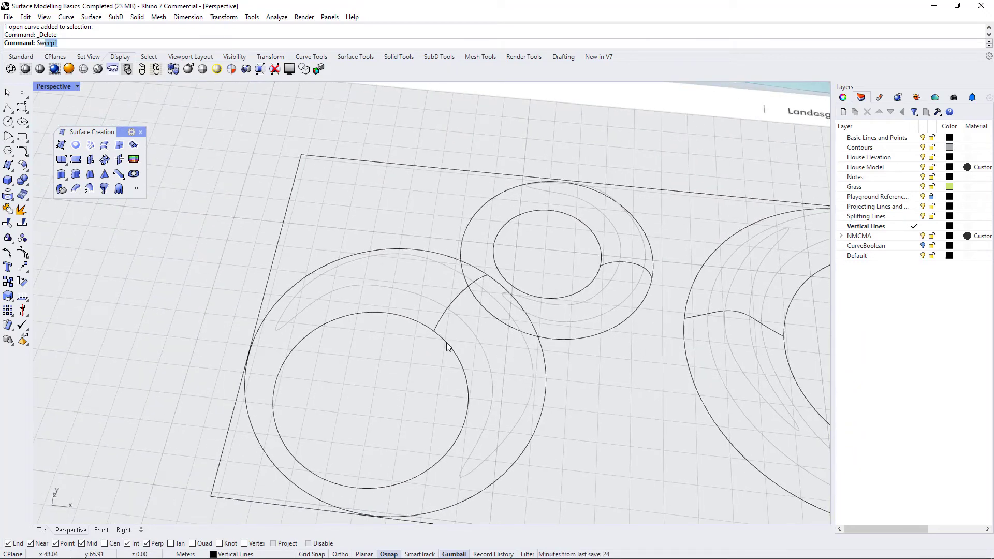
type("eep2")
key("Return")
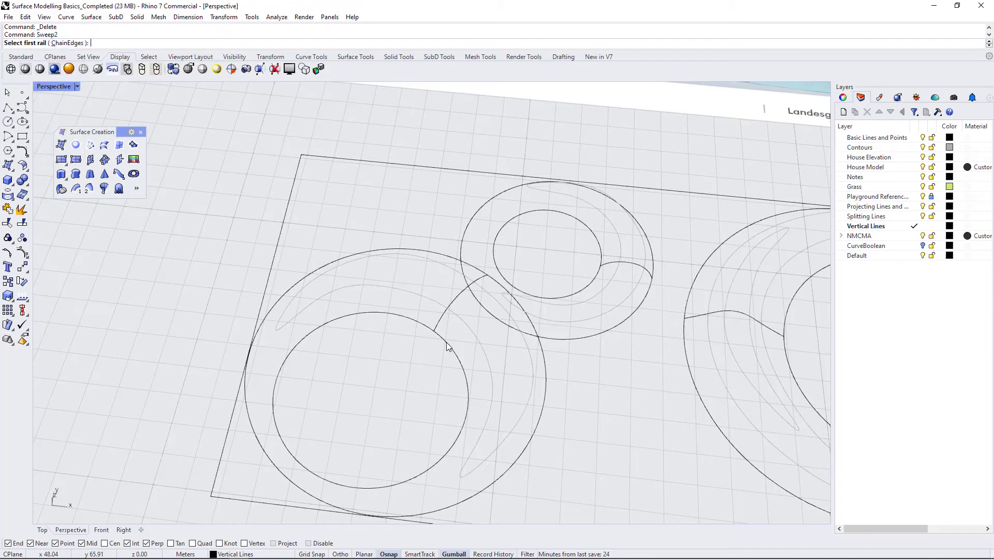
left_click(388, 314)
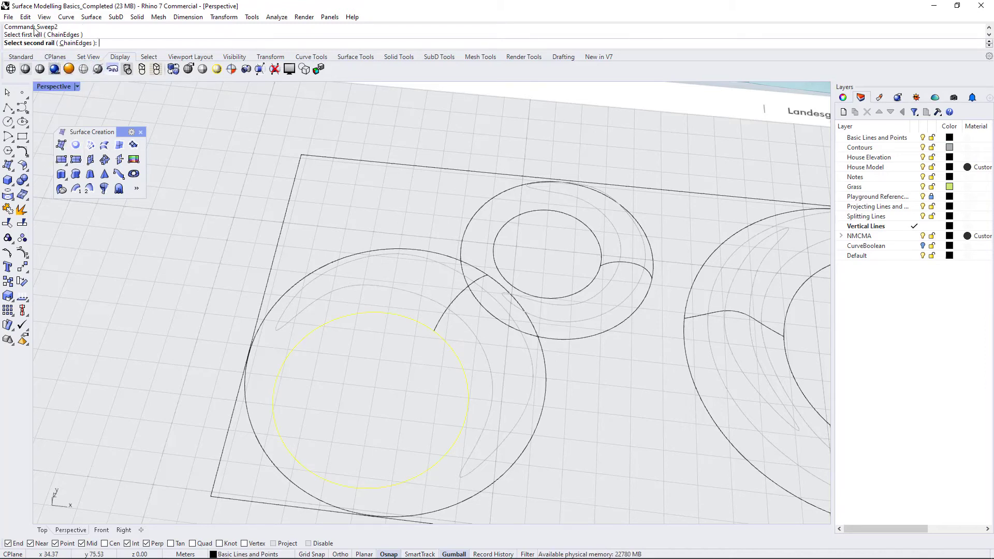
left_click(394, 250)
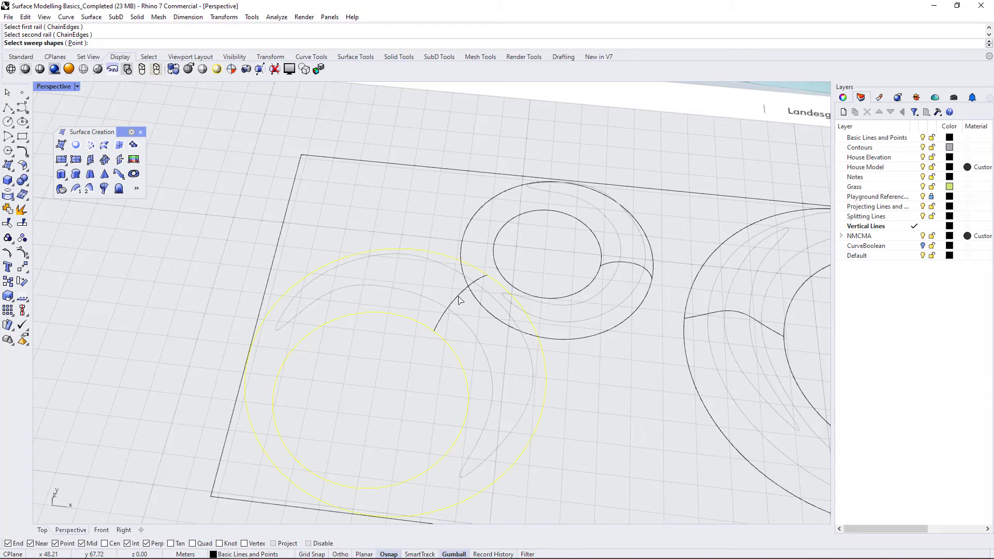
left_click(459, 299)
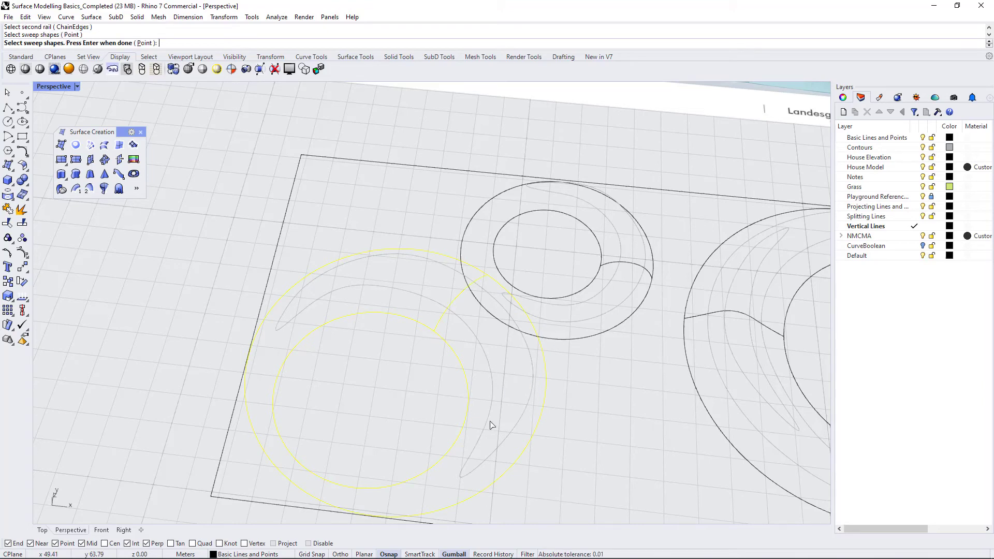
key("Return")
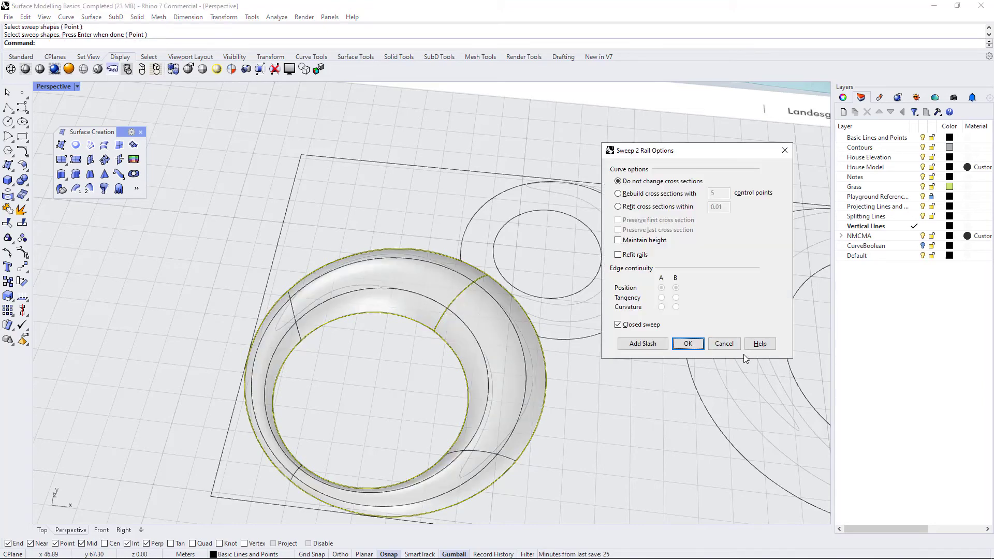
left_click(687, 344)
Create a Sweep2 surface on the small middle mound from its inner and outer ellipses and its arched profile curve
right_click_drag(352, 339, 475, 420)
scroll(542, 249, "up", 5)
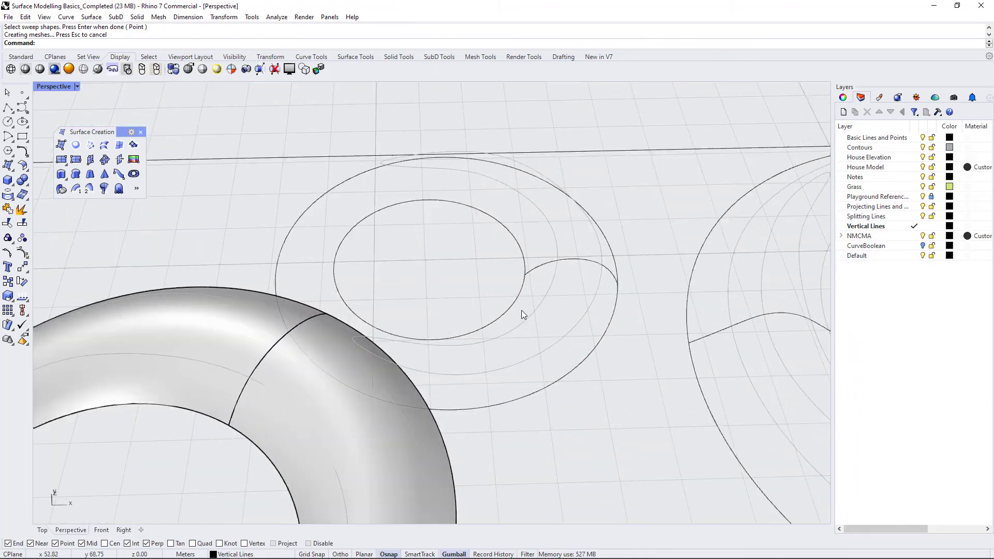
scroll(383, 290, "down", 4)
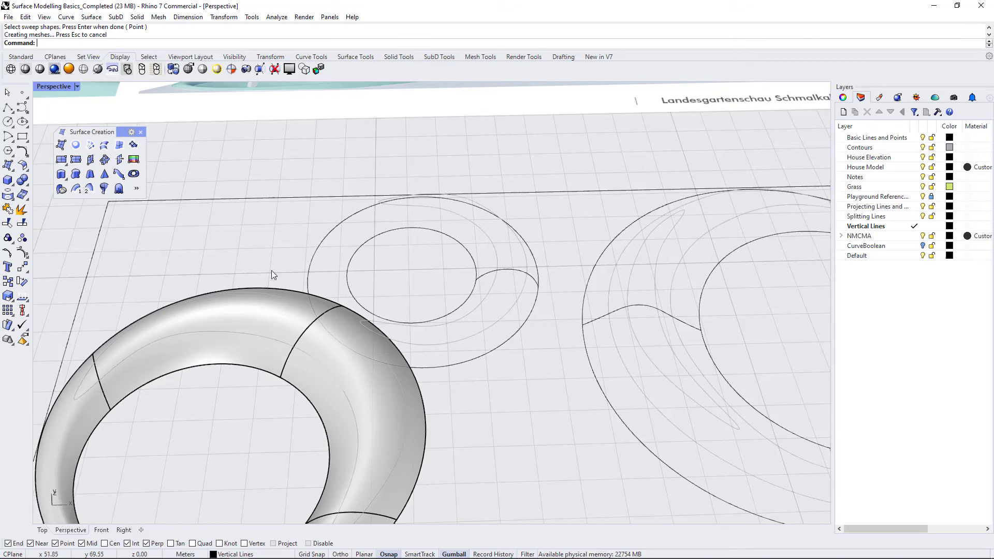
left_click(90, 188)
left_click(364, 244)
left_click(383, 202)
left_click(500, 274)
key("Return")
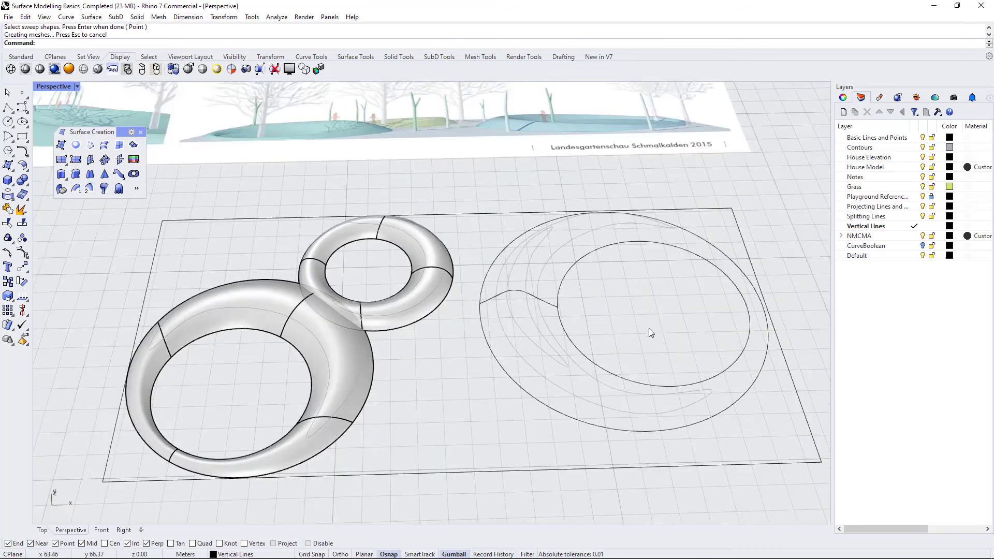
Create a Sweep2 surface on the large right mound between its two ellipses, using the profile curve on its left side
left_click(481, 286)
key("Return")
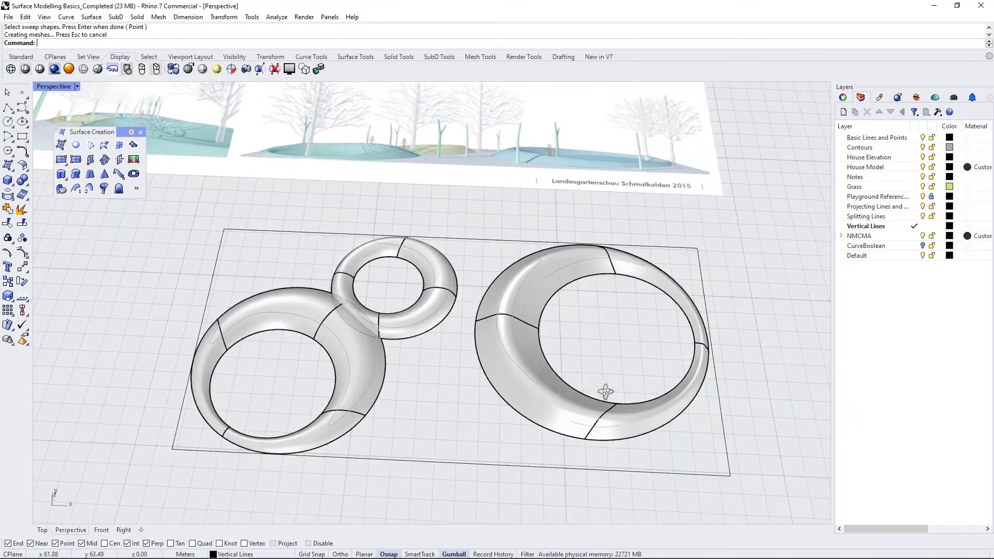
right_click_drag(605, 392, 608, 438)
scroll(606, 400, "down", 8)
scroll(395, 345, "down", 2)
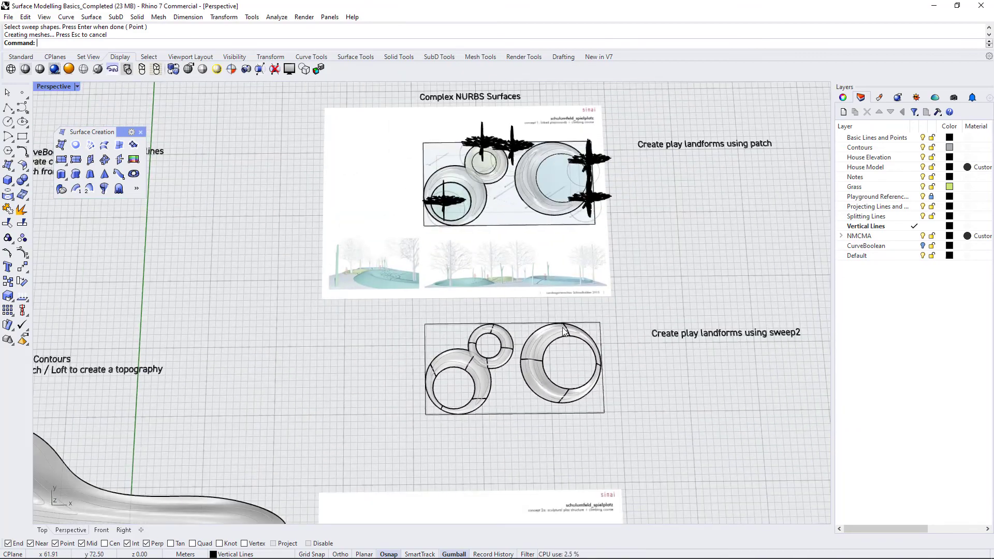
scroll(440, 345, "down", 3)
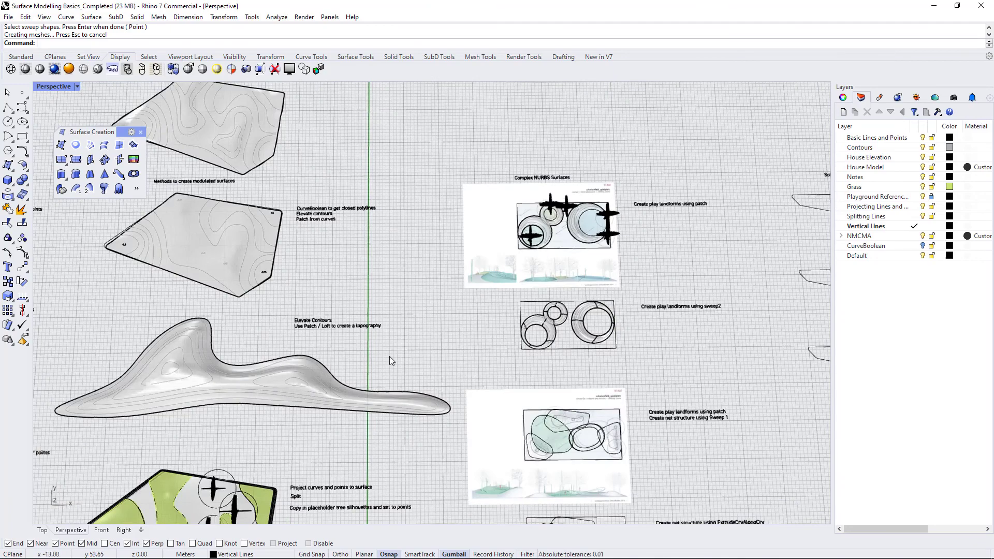
scroll(607, 314, "up", 10)
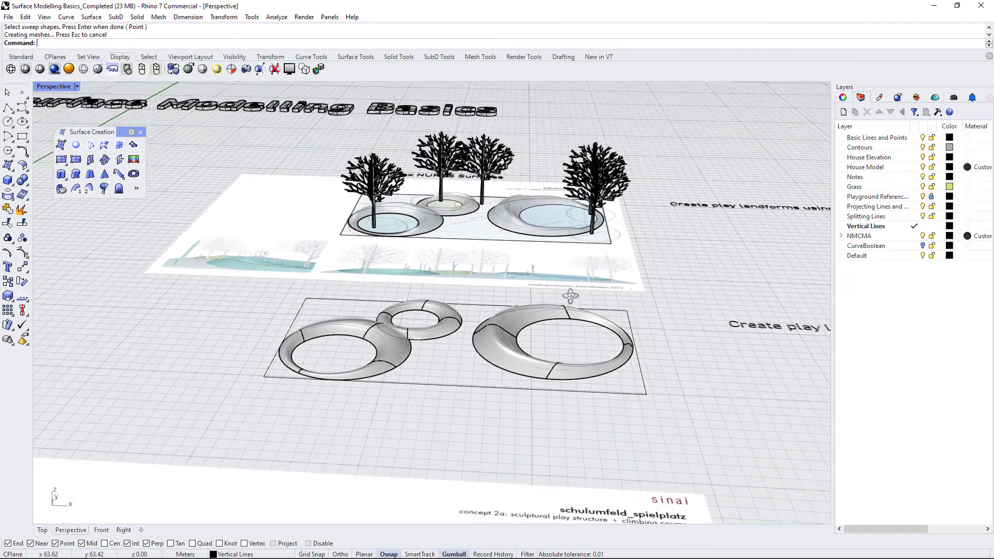